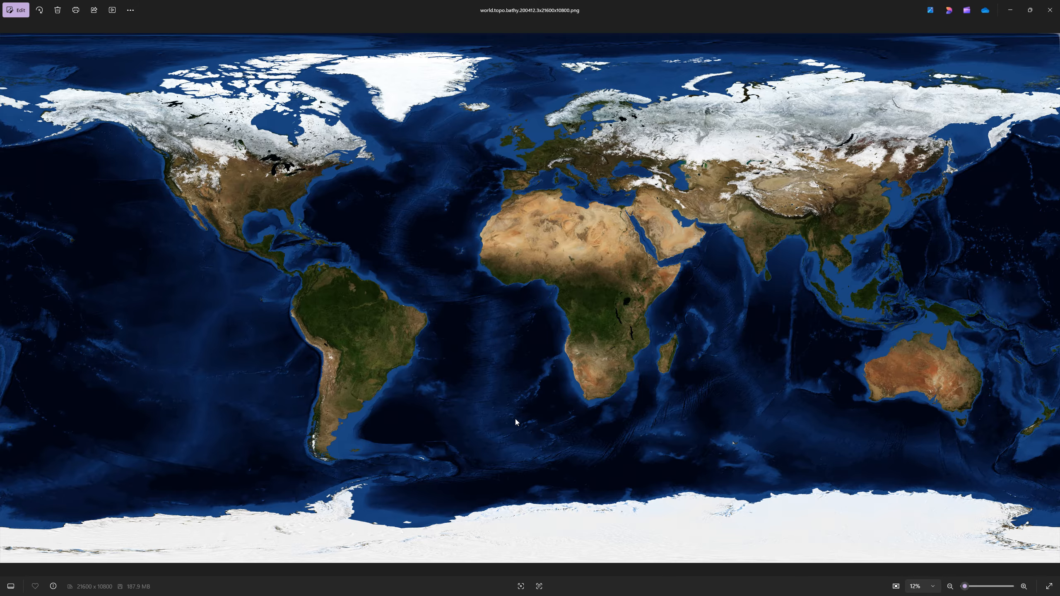
- Switch to the browser and review the Simple Cylindrical, Mercator and Mollweide projection examples on the Celestia textures page
{"action": "key", "text": "alt+Tab"}
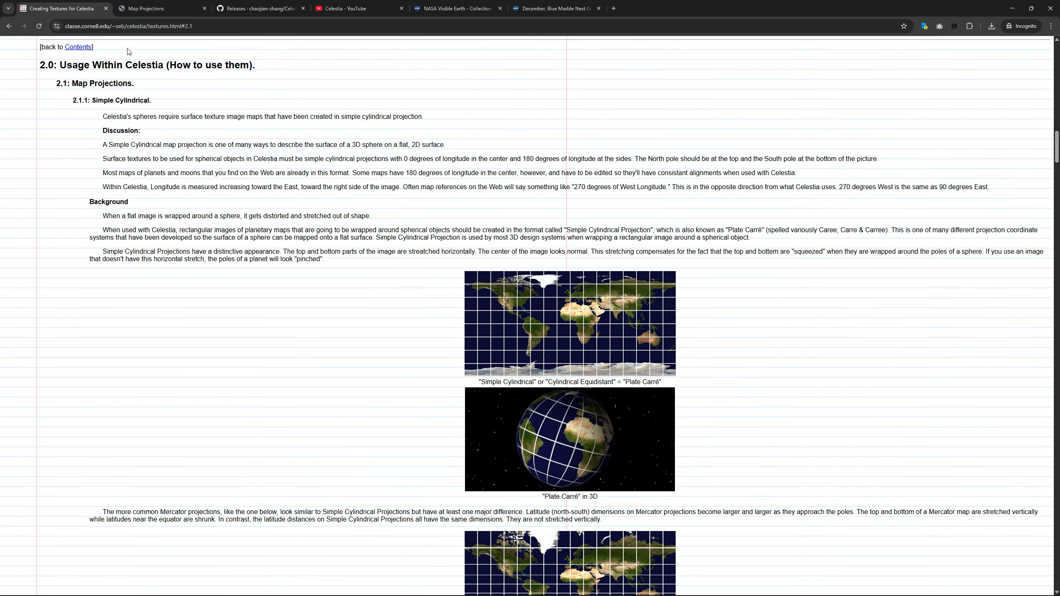
{"action": "left_click_drag", "start_coordinate": [60, 65], "coordinate": [275, 62]}
{"action": "scroll", "coordinate": [550, 408], "scroll_direction": "down", "scroll_amount": 7}
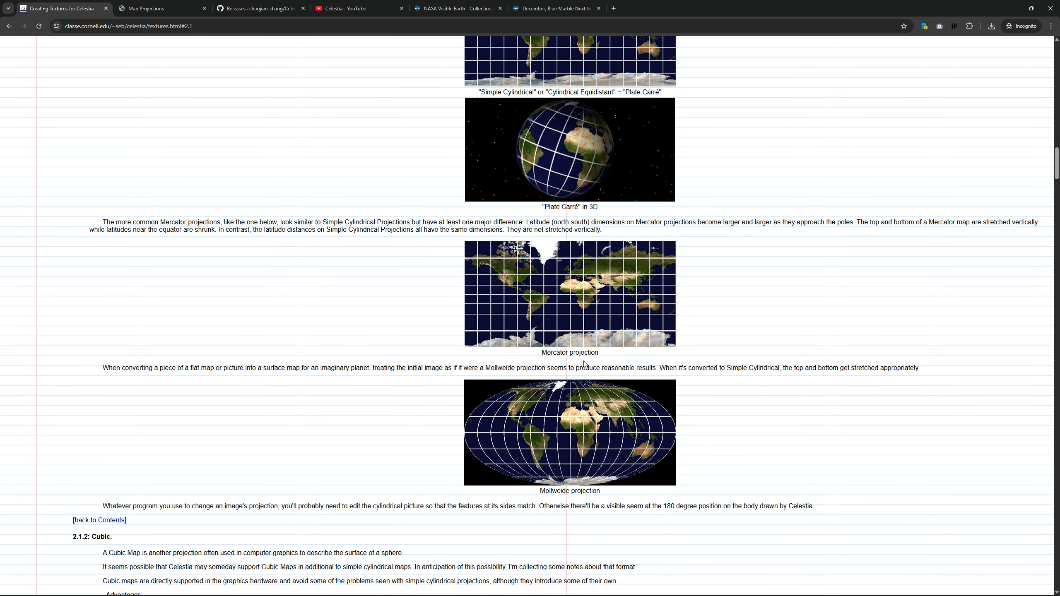
{"action": "scroll", "coordinate": [575, 392], "scroll_direction": "up", "scroll_amount": 9}
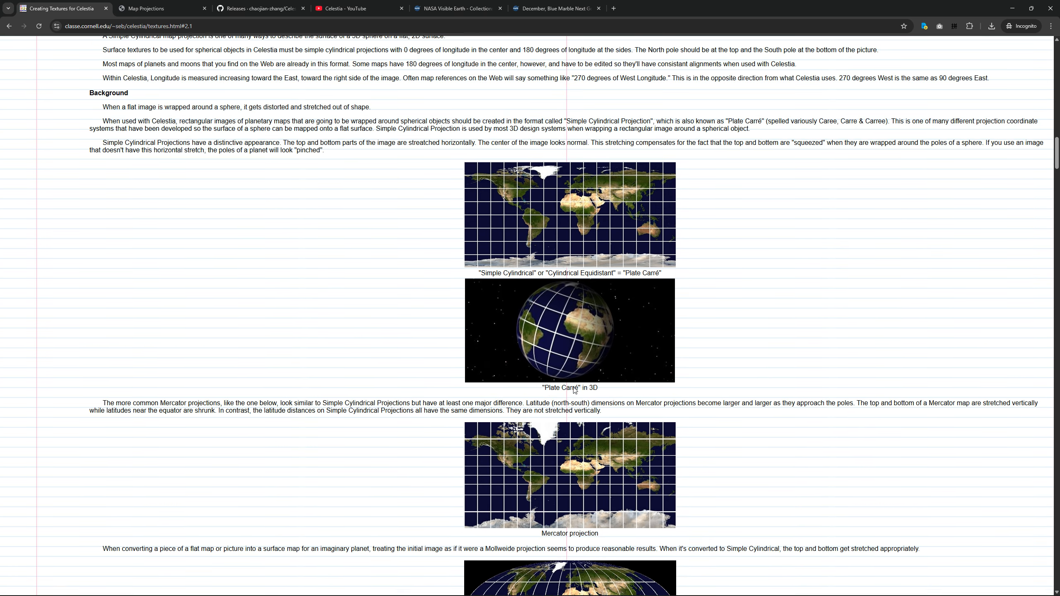
- Review the Map Projections page's illustrations of flattening a globe and the basic projection types
{"action": "left_click", "coordinate": [146, 8]}
{"action": "scroll", "coordinate": [336, 149], "scroll_direction": "up", "scroll_amount": 14}
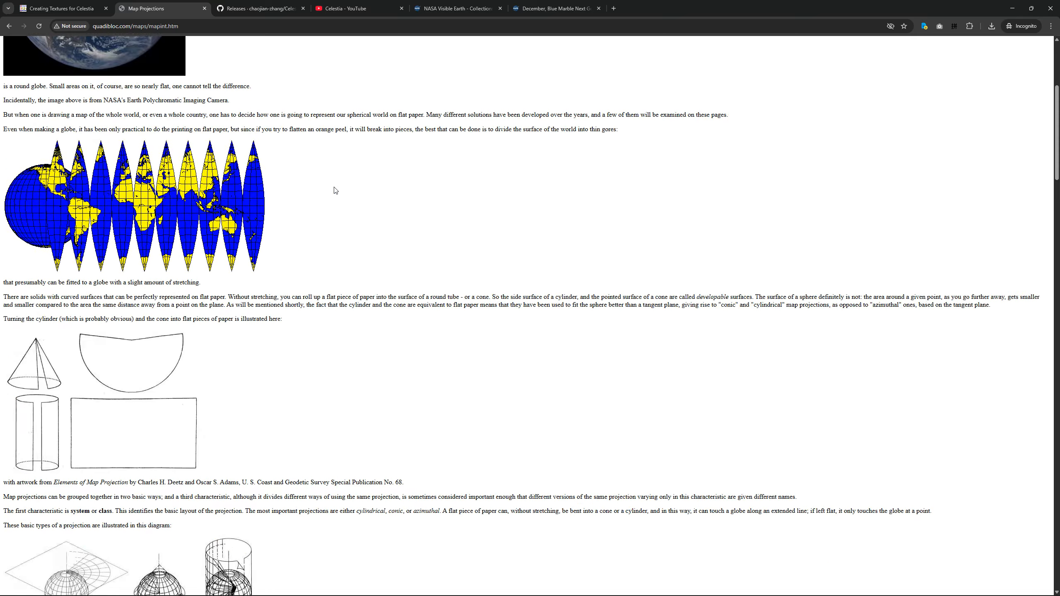
{"action": "scroll", "coordinate": [233, 172], "scroll_direction": "down", "scroll_amount": 4}
{"action": "scroll", "coordinate": [337, 223], "scroll_direction": "down", "scroll_amount": 3}
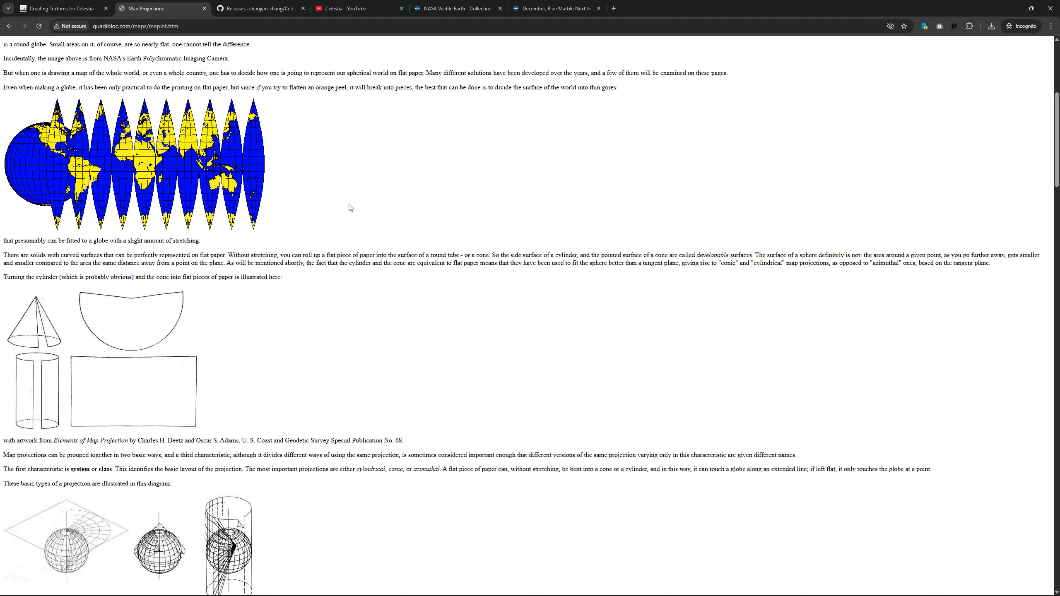
{"action": "scroll", "coordinate": [351, 208], "scroll_direction": "down", "scroll_amount": 5}
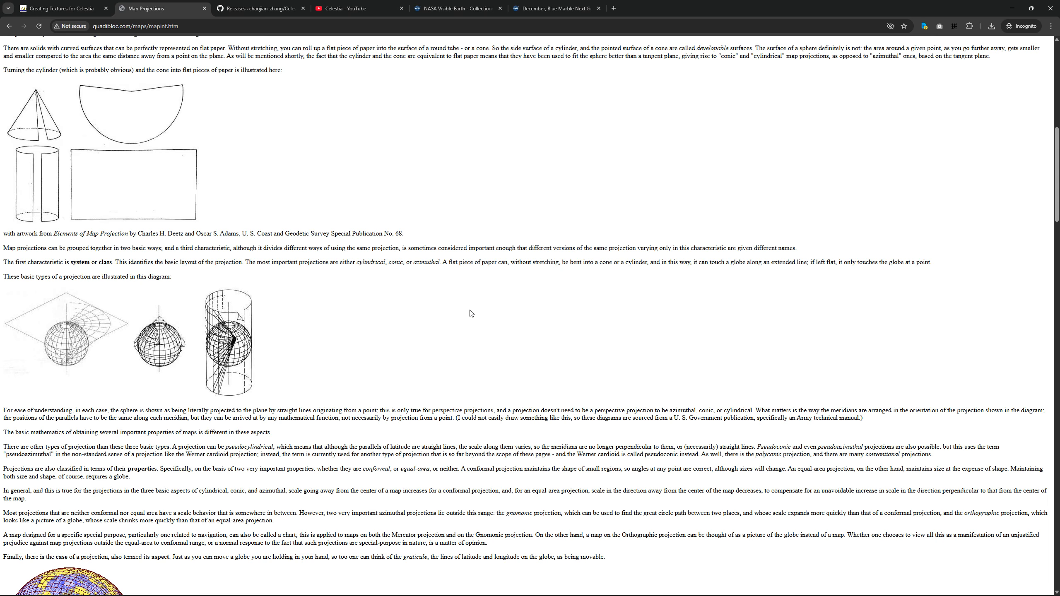
- Switch to Blender and unwrap the whole sphere in Edit Mode using Sphere Projection
{"action": "key", "text": "alt+Tab"}
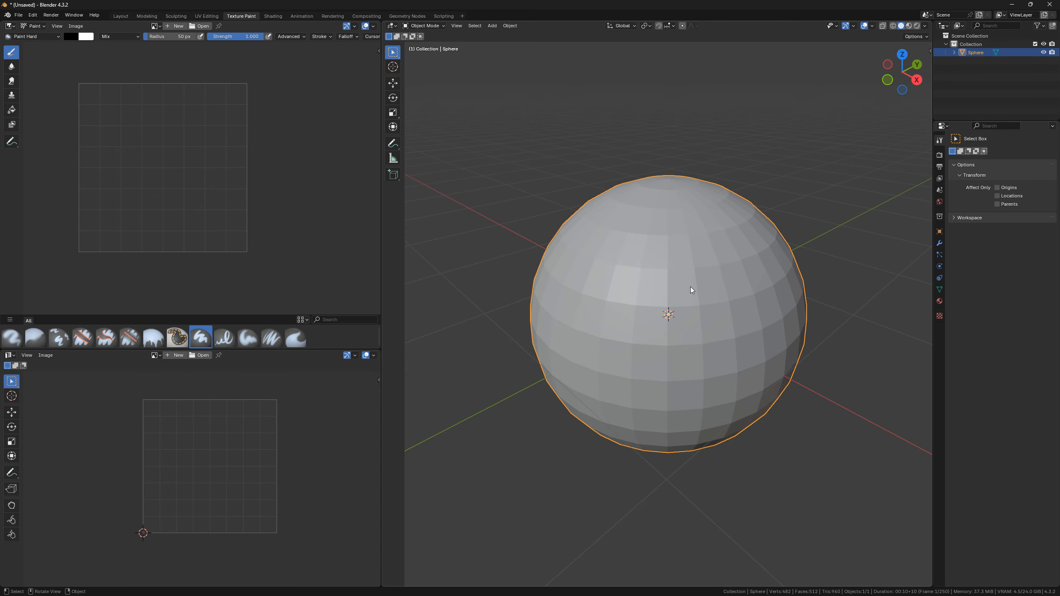
{"action": "scroll", "coordinate": [690, 283], "scroll_direction": "up", "scroll_amount": 2}
{"action": "scroll", "coordinate": [685, 285], "scroll_direction": "down", "scroll_amount": 2}
{"action": "key", "text": "Tab"}
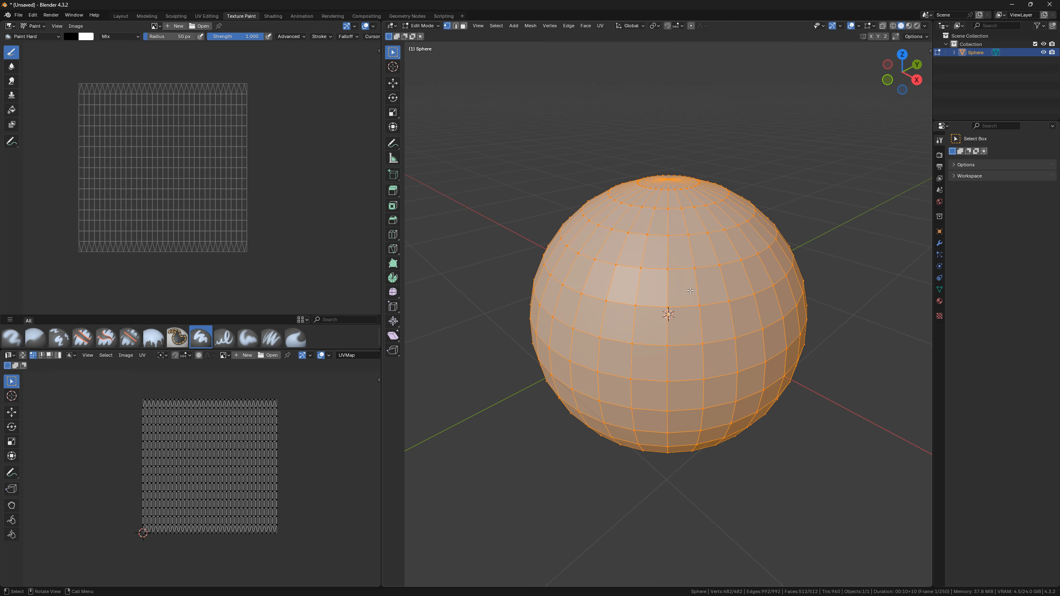
{"action": "key", "text": "u"}
{"action": "mouse_move", "coordinate": [679, 281]}
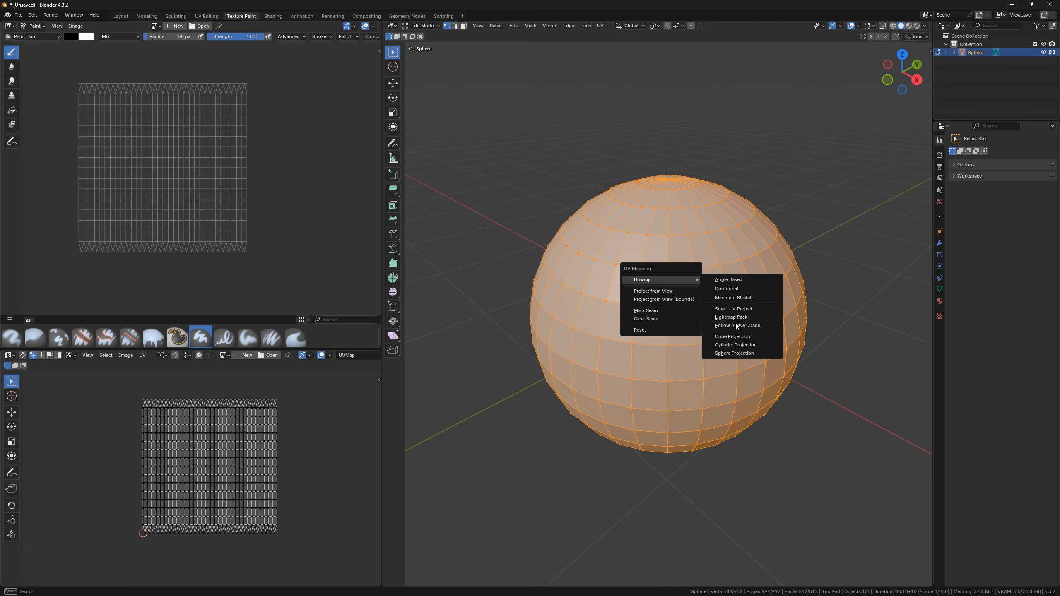
{"action": "left_click", "coordinate": [735, 354]}
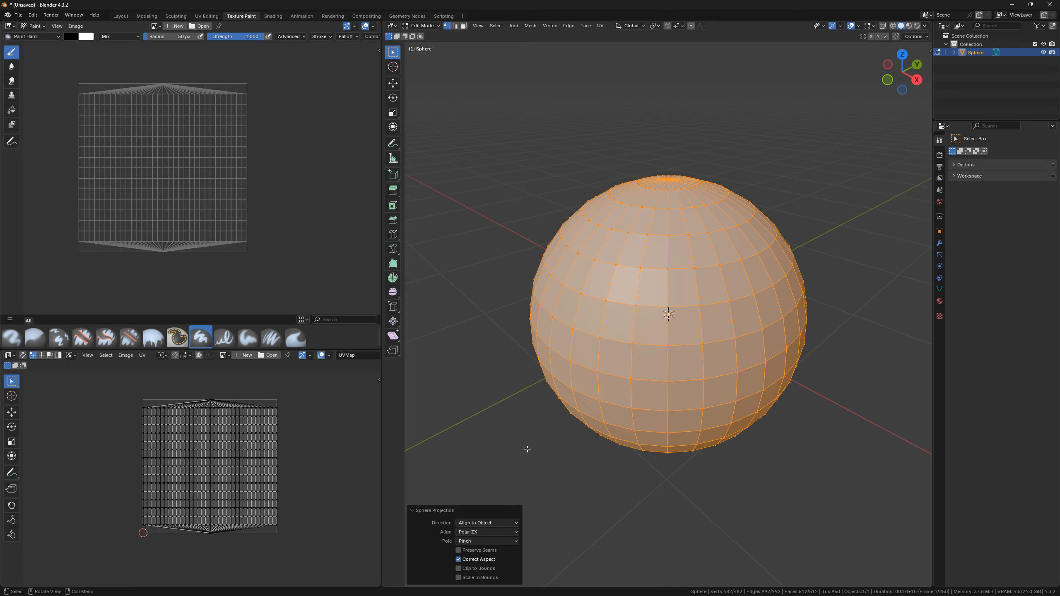
{"action": "left_click", "coordinate": [485, 525]}
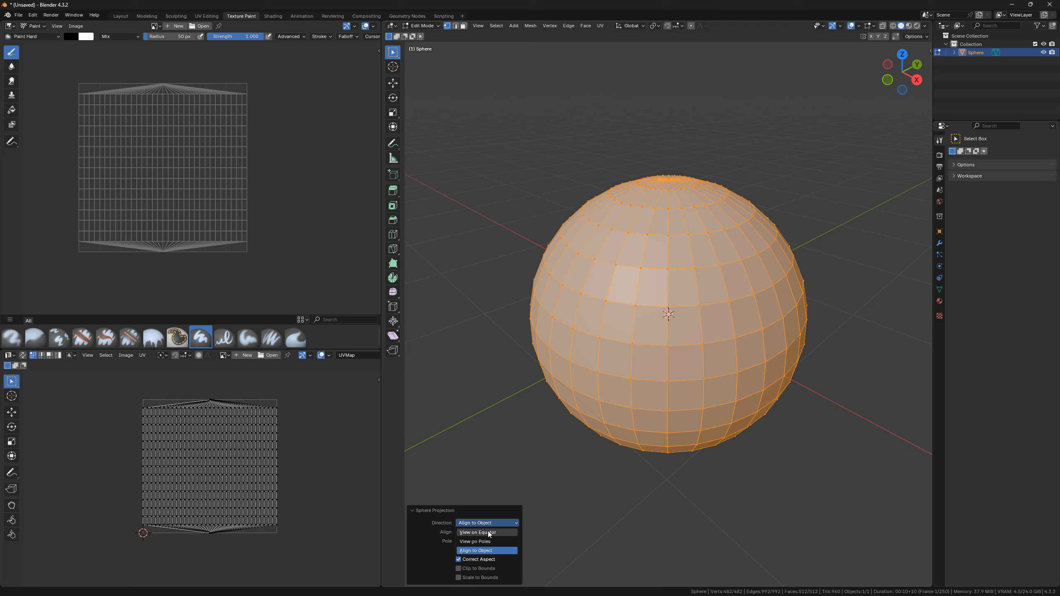
{"action": "left_click", "coordinate": [483, 530]}
{"action": "left_click", "coordinate": [482, 524]}
{"action": "left_click", "coordinate": [501, 542]}
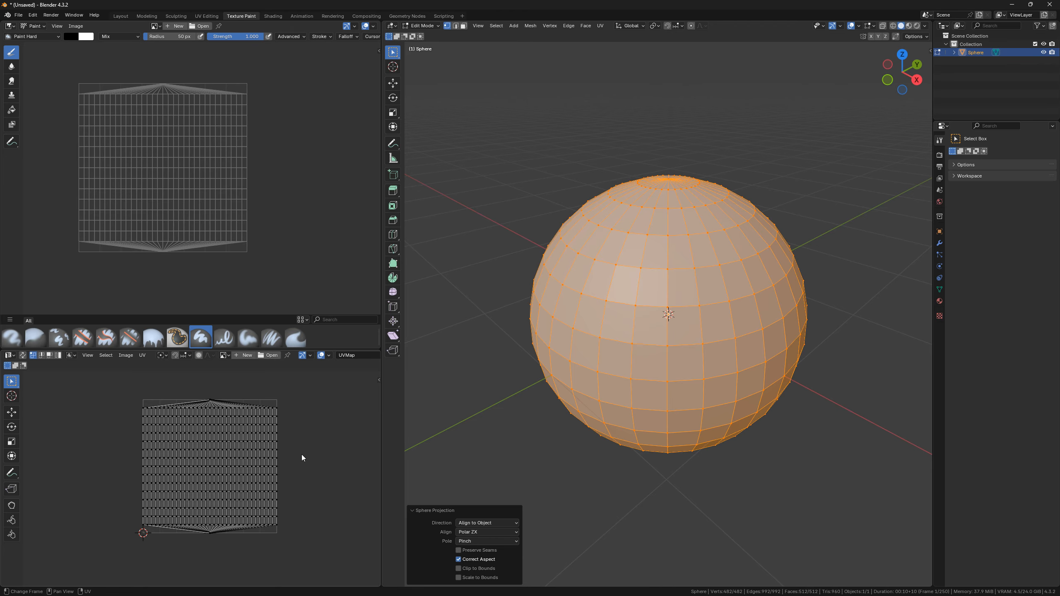
- Enable UV sync selection in the UV editor
{"action": "scroll", "coordinate": [221, 456], "scroll_direction": "up", "scroll_amount": 1}
{"action": "middle_click_drag", "start_coordinate": [264, 413], "coordinate": [260, 421]}
{"action": "left_click", "coordinate": [23, 356]}
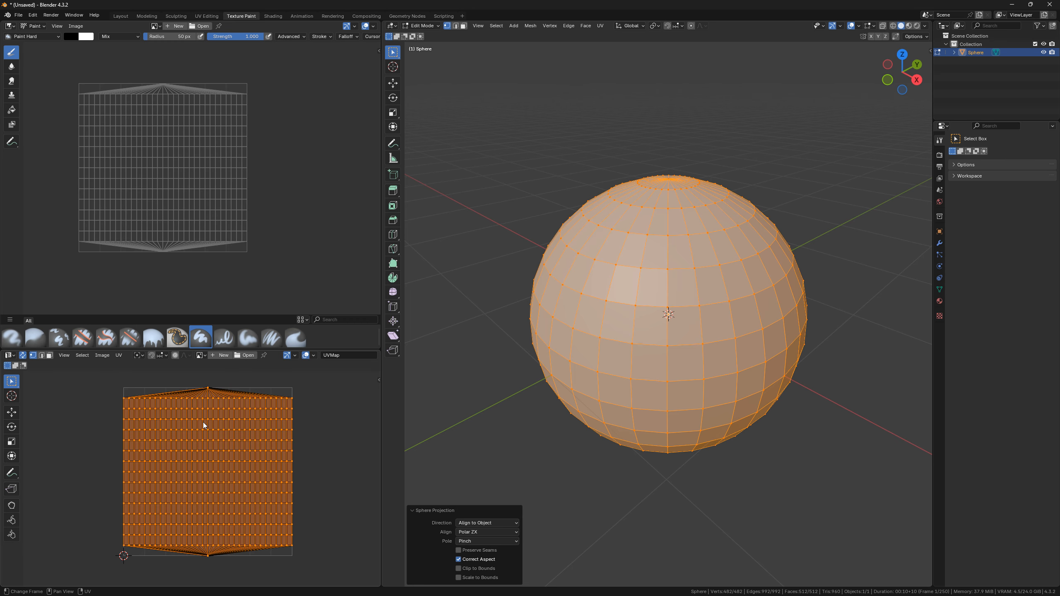
- Box-select sections of the UV map's upper row and a central rectangular patch, and examine the matching faces on the sphere
{"action": "left_click", "coordinate": [288, 397]}
{"action": "mouse_move", "coordinate": [282, 393]}
{"action": "left_mouse_down"}
{"action": "mouse_move", "coordinate": [289, 400]}
{"action": "mouse_move", "coordinate": [278, 401]}
{"action": "left_mouse_up"}
{"action": "left_click_drag", "start_coordinate": [217, 398], "coordinate": [264, 400]}
{"action": "left_click_drag", "start_coordinate": [164, 396], "coordinate": [207, 400]}
{"action": "left_click_drag", "start_coordinate": [138, 395], "coordinate": [193, 399]}
{"action": "left_click_drag", "start_coordinate": [159, 436], "coordinate": [227, 497]}
{"action": "middle_click_drag", "start_coordinate": [705, 352], "coordinate": [627, 335]}
{"action": "scroll", "coordinate": [621, 337], "scroll_direction": "down", "scroll_amount": 3}
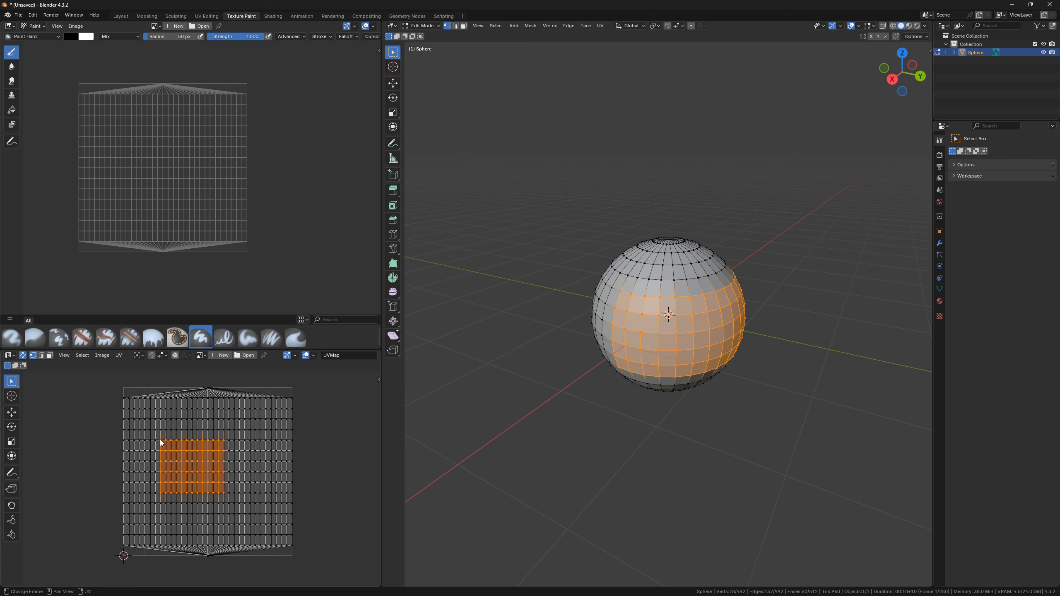
- Select a full-width middle band of the UV map and inspect how it wraps around the sphere
{"action": "left_click", "coordinate": [125, 438]}
{"action": "left_click_drag", "start_coordinate": [122, 437], "coordinate": [308, 511]}
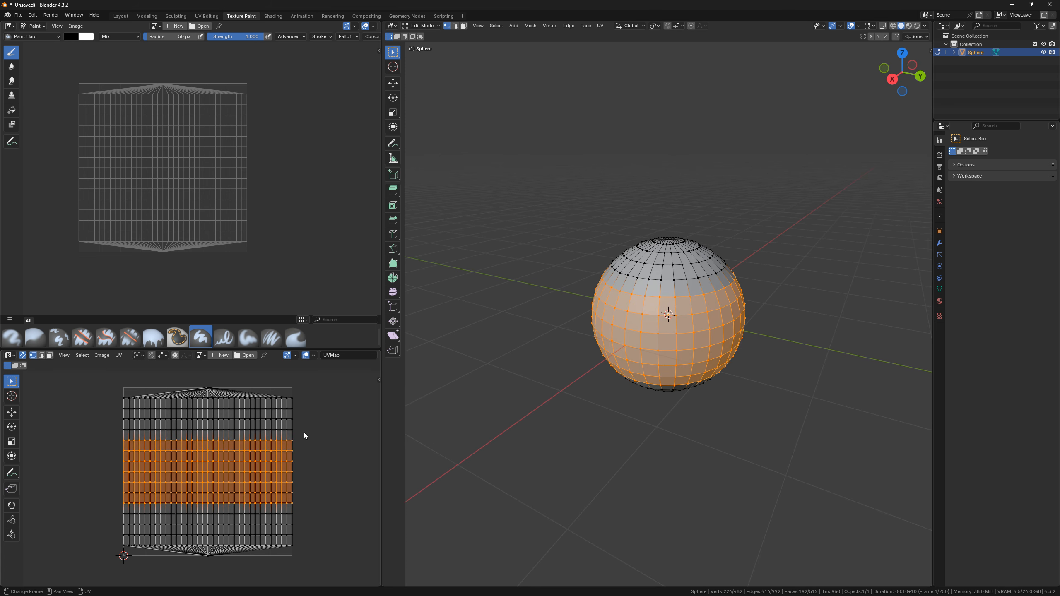
{"action": "middle_click_drag", "start_coordinate": [587, 339], "coordinate": [615, 376]}
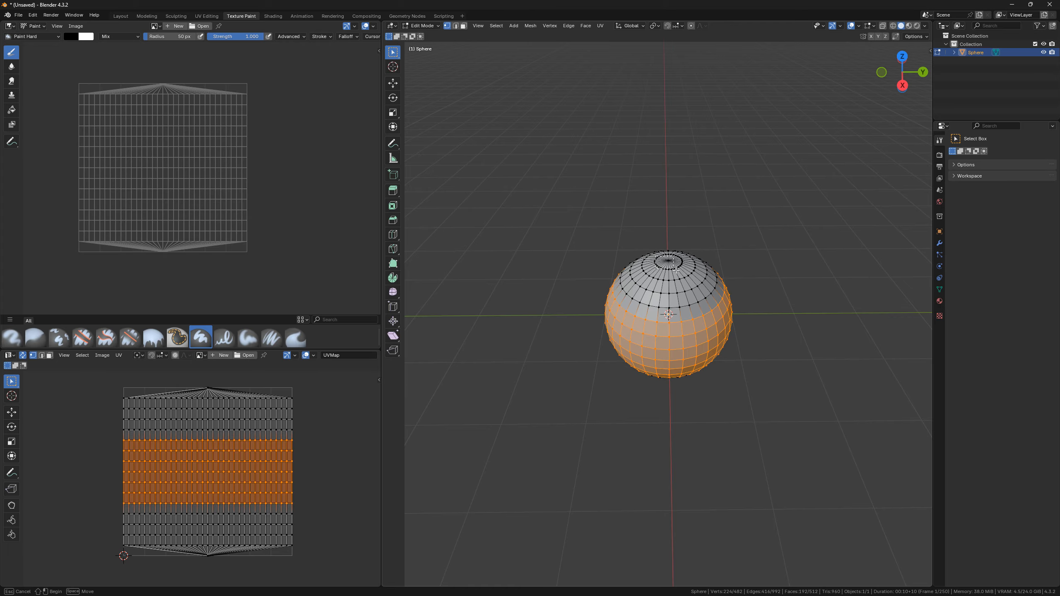
{"action": "left_click_drag", "start_coordinate": [672, 267], "coordinate": [687, 272]}
- Select the uppermost row of the UV map and examine its triangles against the sphere's north pole
{"action": "left_click_drag", "start_coordinate": [113, 380], "coordinate": [315, 407]}
{"action": "scroll", "coordinate": [265, 413], "scroll_direction": "up", "scroll_amount": 4}
{"action": "scroll", "coordinate": [270, 403], "scroll_direction": "down", "scroll_amount": 4}
{"action": "middle_click_drag", "start_coordinate": [267, 403], "coordinate": [266, 424]}
{"action": "scroll", "coordinate": [207, 414], "scroll_direction": "up", "scroll_amount": 1}
{"action": "middle_click_drag", "start_coordinate": [189, 410], "coordinate": [197, 446]}
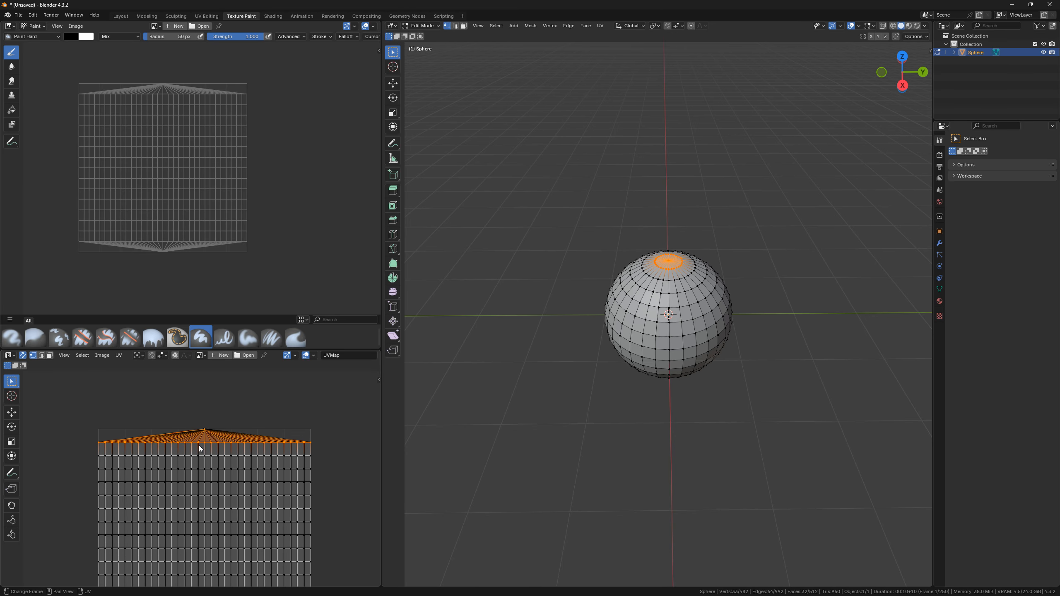
{"action": "scroll", "coordinate": [196, 439], "scroll_direction": "up", "scroll_amount": 1}
{"action": "scroll", "coordinate": [211, 427], "scroll_direction": "down", "scroll_amount": 3}
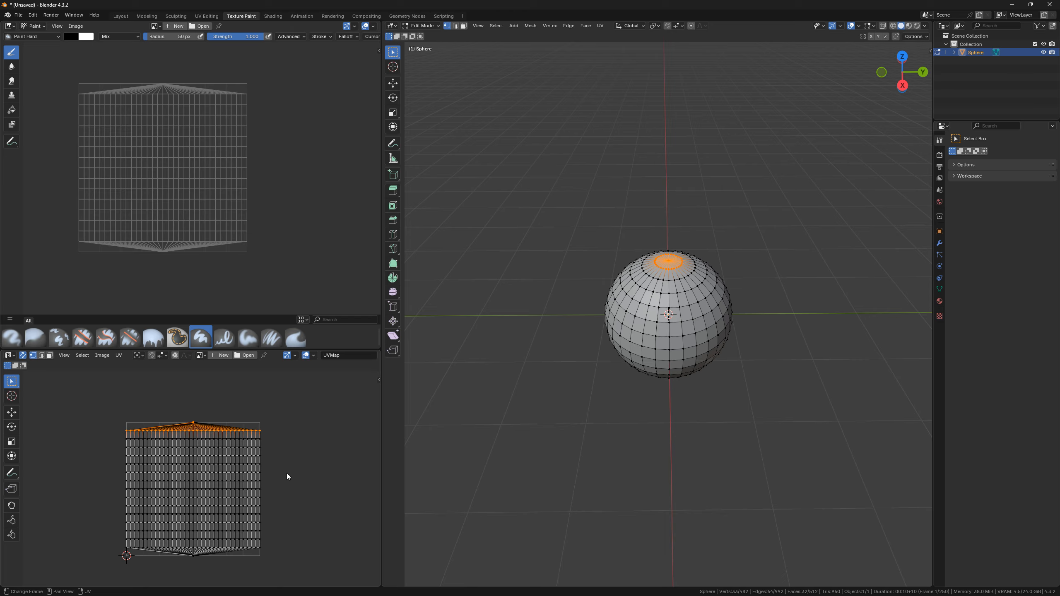
- Sketch on-screen annotations relating the UV map's upper half to the sphere, discard them and deselect the mesh
{"action": "key", "text": "ctrl+alt+g"}
{"action": "mouse_move", "coordinate": [130, 491]}
{"action": "left_mouse_down"}
{"action": "mouse_move", "coordinate": [254, 487]}
{"action": "mouse_move", "coordinate": [211, 490]}
{"action": "mouse_move", "coordinate": [182, 442]}
{"action": "left_mouse_up"}
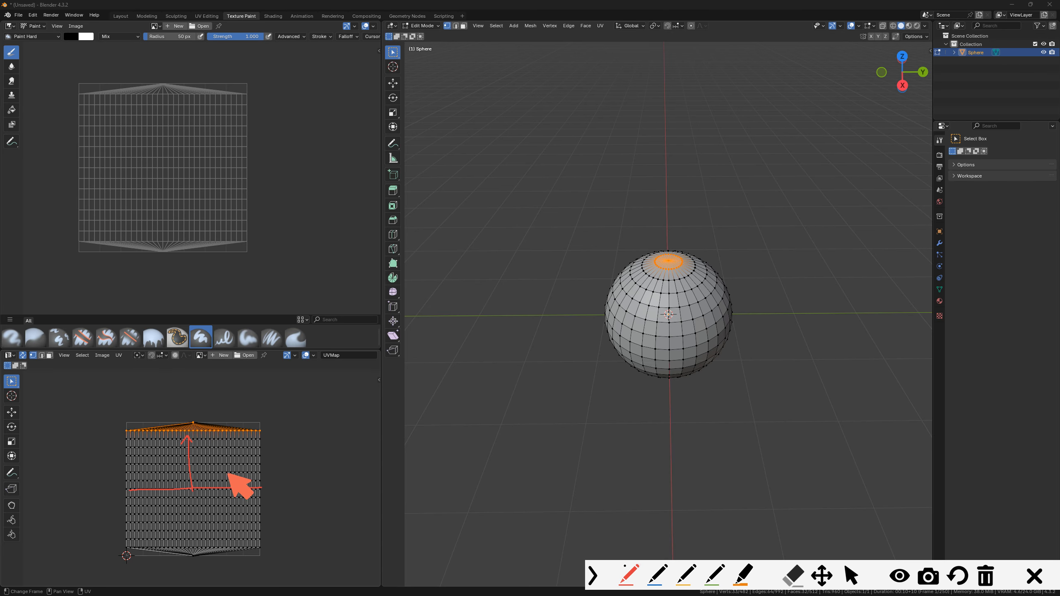
{"action": "mouse_move", "coordinate": [671, 260]}
{"action": "left_mouse_down"}
{"action": "mouse_move", "coordinate": [696, 258]}
{"action": "mouse_move", "coordinate": [732, 302]}
{"action": "mouse_move", "coordinate": [614, 330]}
{"action": "mouse_move", "coordinate": [678, 260]}
{"action": "left_mouse_up"}
{"action": "mouse_move", "coordinate": [167, 416]}
{"action": "left_mouse_down"}
{"action": "mouse_move", "coordinate": [128, 479]}
{"action": "mouse_move", "coordinate": [207, 413]}
{"action": "mouse_move", "coordinate": [169, 416]}
{"action": "left_mouse_up"}
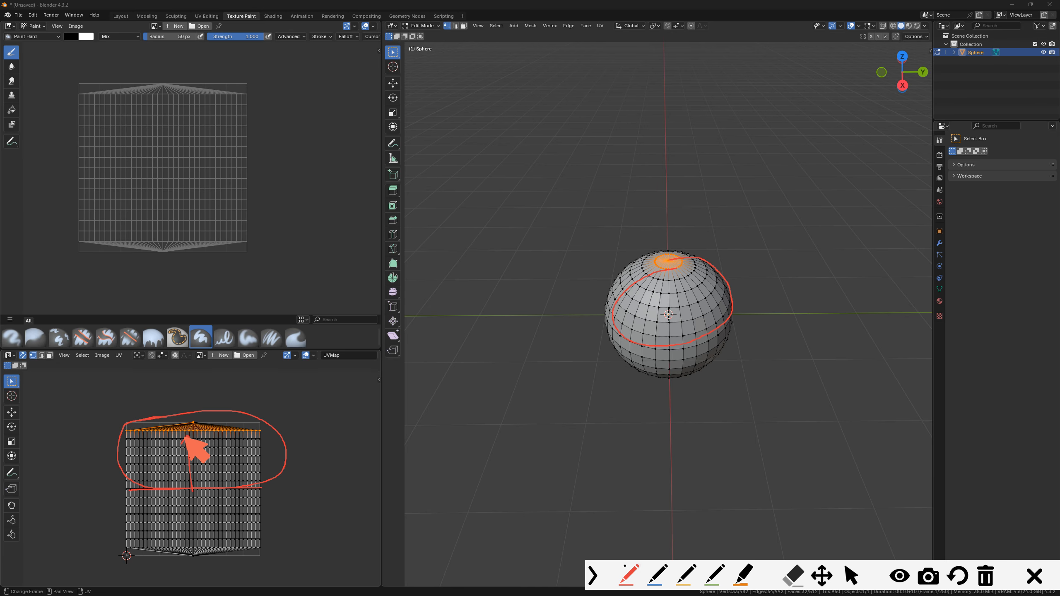
{"action": "key", "text": "Escape"}
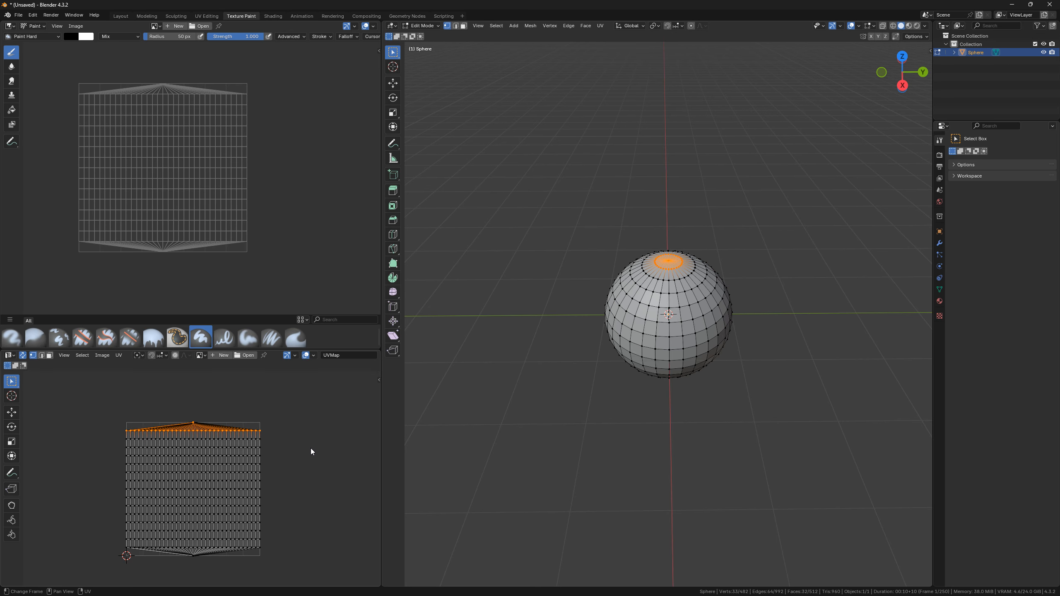
{"action": "left_click", "coordinate": [314, 447]}
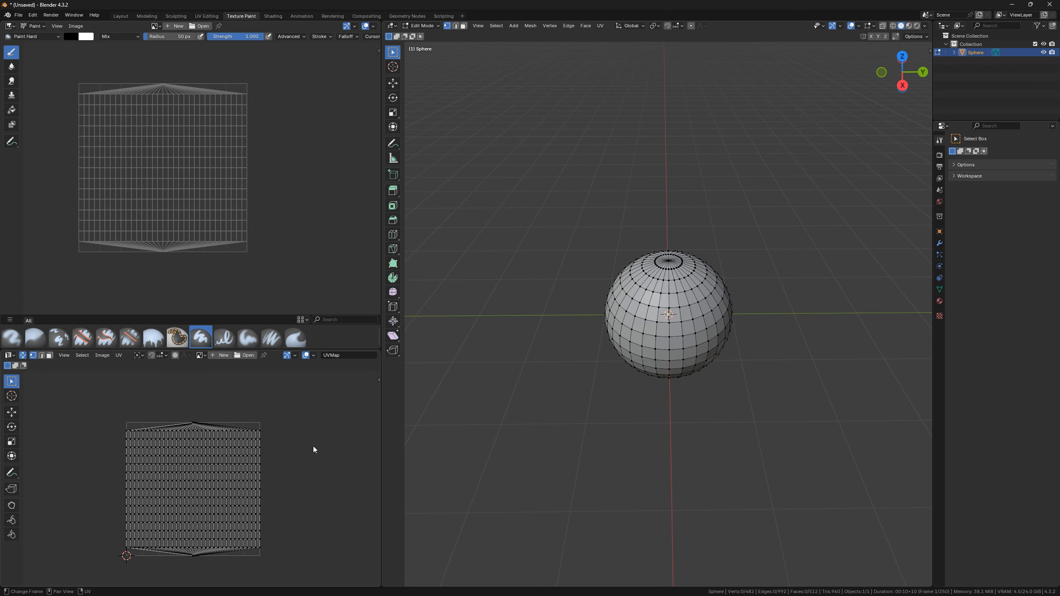
- Create a new blank image named Untitled in the image editor with the default settings
{"action": "left_click", "coordinate": [174, 26]}
{"action": "left_click", "coordinate": [157, 112]}
{"action": "scroll", "coordinate": [154, 106], "scroll_direction": "down", "scroll_amount": 8}
{"action": "scroll", "coordinate": [236, 150], "scroll_direction": "up", "scroll_amount": 2}
{"action": "scroll", "coordinate": [235, 149], "scroll_direction": "up", "scroll_amount": 1}
- Show the brush settings and paint a thick, bent white stroke across the middle of the Untitled image
{"action": "mouse_move", "coordinate": [236, 149]}
{"action": "left_mouse_down"}
{"action": "mouse_move", "coordinate": [187, 145]}
{"action": "mouse_move", "coordinate": [254, 147]}
{"action": "mouse_move", "coordinate": [234, 172]}
{"action": "left_mouse_up"}
{"action": "key", "text": "n"}
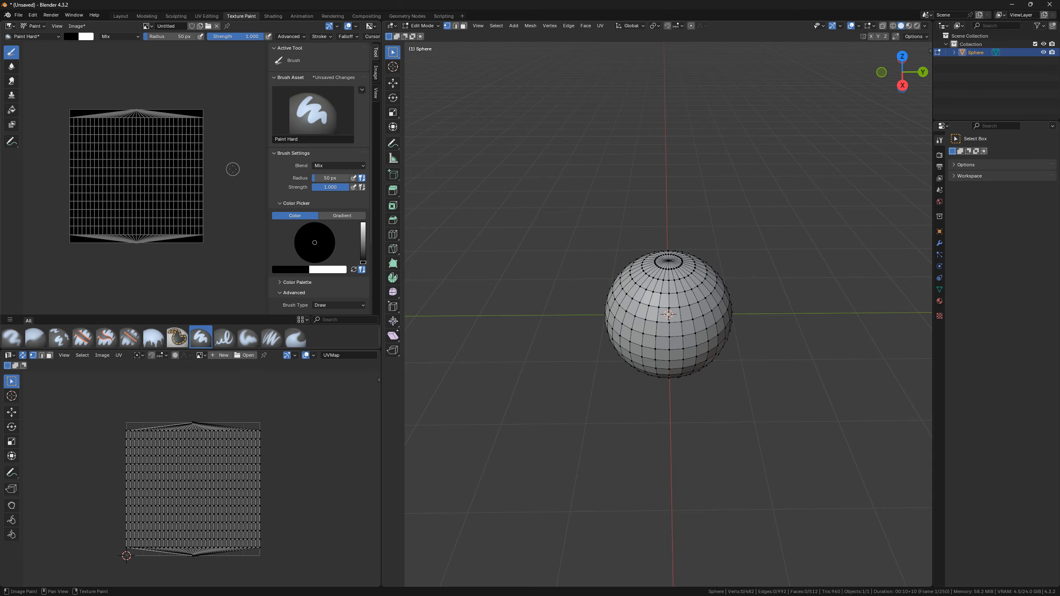
{"action": "key", "text": "x"}
{"action": "mouse_move", "coordinate": [174, 202]}
{"action": "left_mouse_down"}
{"action": "mouse_move", "coordinate": [138, 158]}
{"action": "mouse_move", "coordinate": [103, 160]}
{"action": "left_mouse_up"}
- Return the sphere to Object Mode and set the viewport shading to Material Preview
{"action": "key", "text": "Tab"}
{"action": "key", "text": "z"}
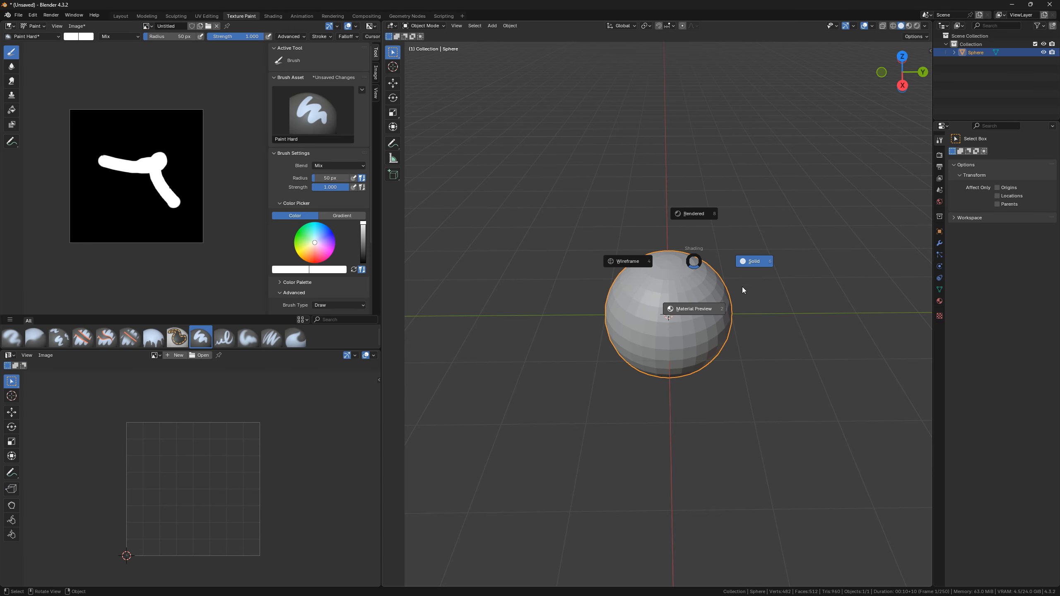
{"action": "left_click", "coordinate": [711, 308]}
- Add a new material to the sphere and use the Untitled image as the Image Texture for its Base Color
{"action": "left_click", "coordinate": [940, 301]}
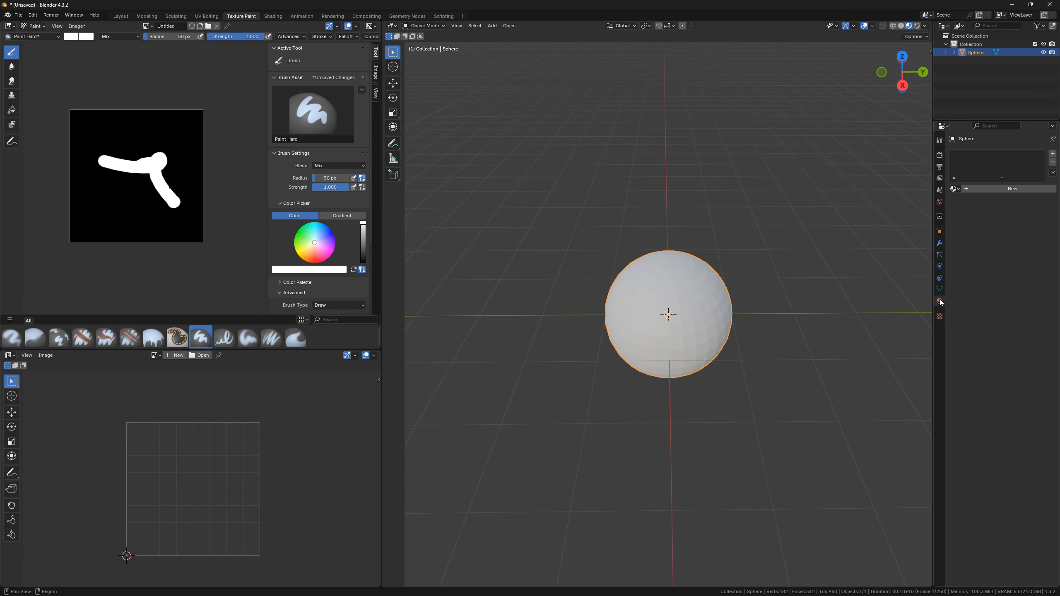
{"action": "left_click", "coordinate": [974, 190]}
{"action": "left_click", "coordinate": [995, 241]}
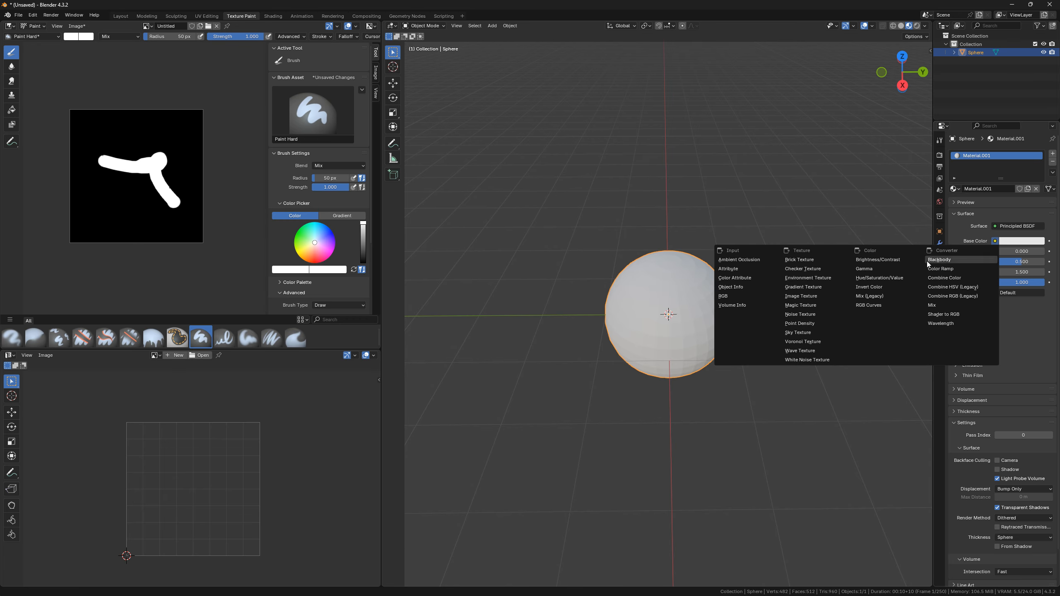
{"action": "left_click", "coordinate": [812, 296]}
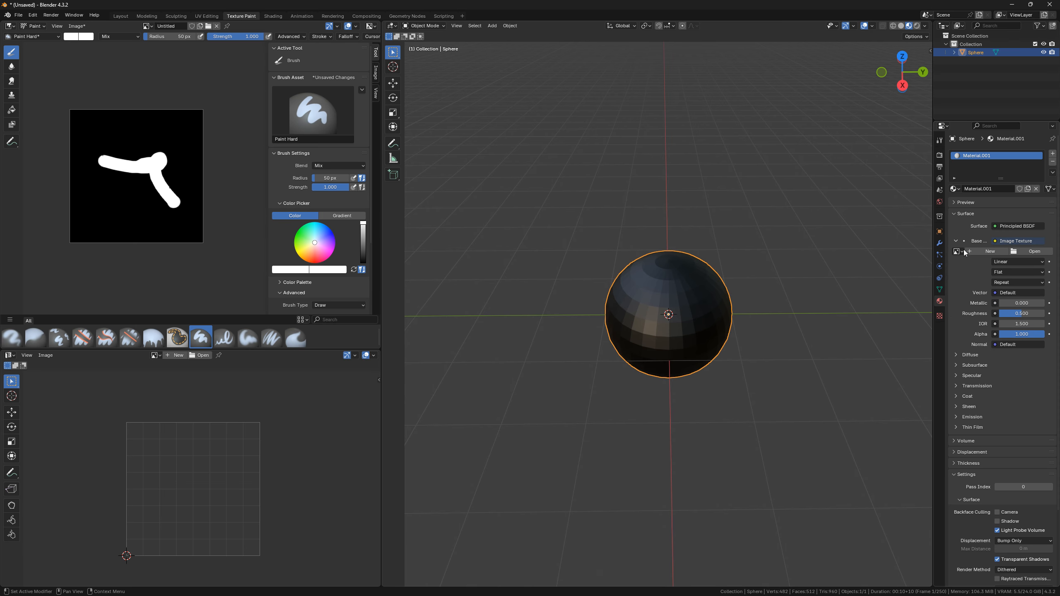
{"action": "left_click", "coordinate": [963, 251]}
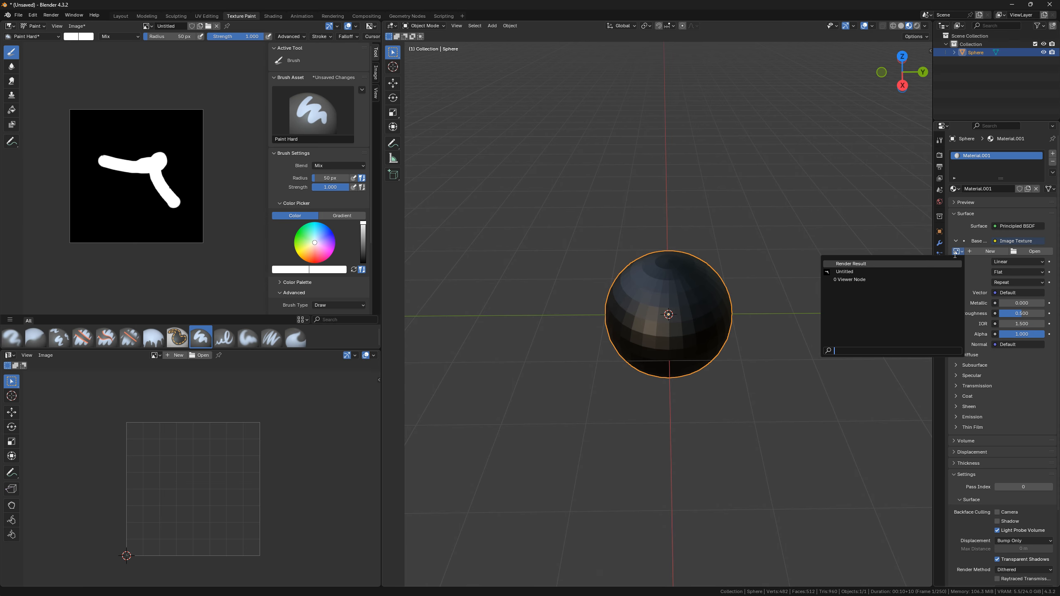
{"action": "left_click", "coordinate": [852, 272]}
- Paint a white spot in the image's lower left area and a white strip along its upper edge
{"action": "middle_click_drag", "start_coordinate": [686, 291], "coordinate": [585, 251]}
{"action": "scroll", "coordinate": [99, 171], "scroll_direction": "up", "scroll_amount": 3}
{"action": "left_click_drag", "start_coordinate": [56, 211], "coordinate": [73, 207]}
{"action": "scroll", "coordinate": [142, 125], "scroll_direction": "down", "scroll_amount": 2}
{"action": "left_click_drag", "start_coordinate": [114, 111], "coordinate": [151, 113]}
{"action": "mouse_move", "coordinate": [628, 253]}
{"action": "middle_mouse_down"}
{"action": "mouse_move", "coordinate": [664, 303]}
{"action": "mouse_move", "coordinate": [648, 190]}
{"action": "mouse_move", "coordinate": [630, 188]}
{"action": "middle_mouse_up"}
- Set the brush color to blue and paint a blob in the image's lower middle area
{"action": "left_click_drag", "start_coordinate": [325, 240], "coordinate": [326, 232]}
{"action": "left_click_drag", "start_coordinate": [150, 219], "coordinate": [143, 204]}
{"action": "mouse_move", "coordinate": [651, 259]}
{"action": "middle_mouse_down"}
{"action": "mouse_move", "coordinate": [612, 318]}
{"action": "mouse_move", "coordinate": [721, 314]}
{"action": "mouse_move", "coordinate": [693, 340]}
{"action": "mouse_move", "coordinate": [664, 335]}
{"action": "middle_mouse_up"}
- Enter Edit Mode and examine how the painted strokes line up with the sphere's mesh from several angles
{"action": "key", "text": "Tab"}
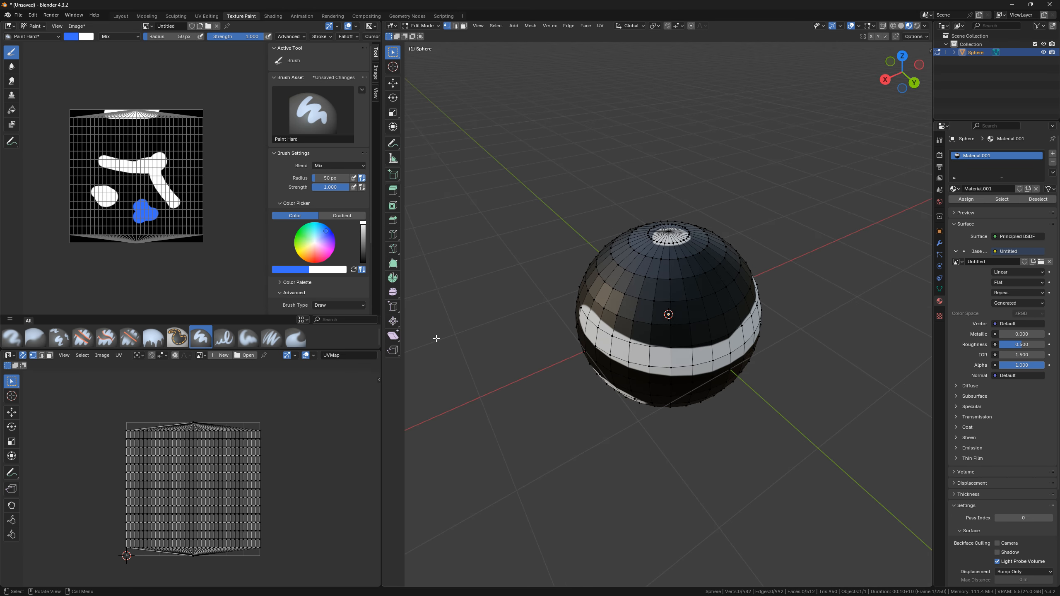
{"action": "middle_click_drag", "start_coordinate": [564, 251], "coordinate": [718, 257]}
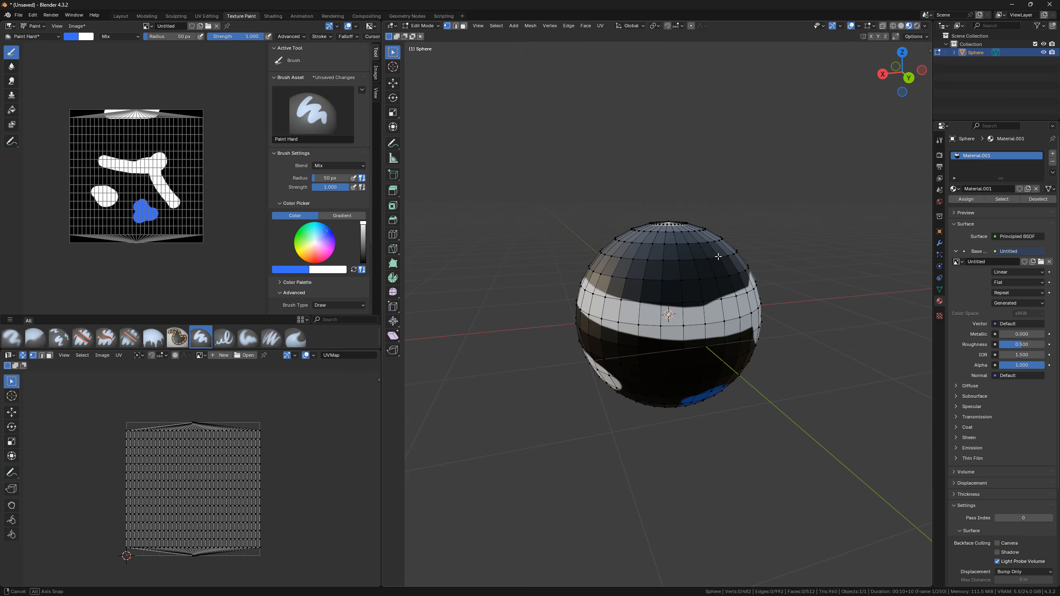
{"action": "middle_click_drag", "start_coordinate": [622, 298], "coordinate": [614, 318]}
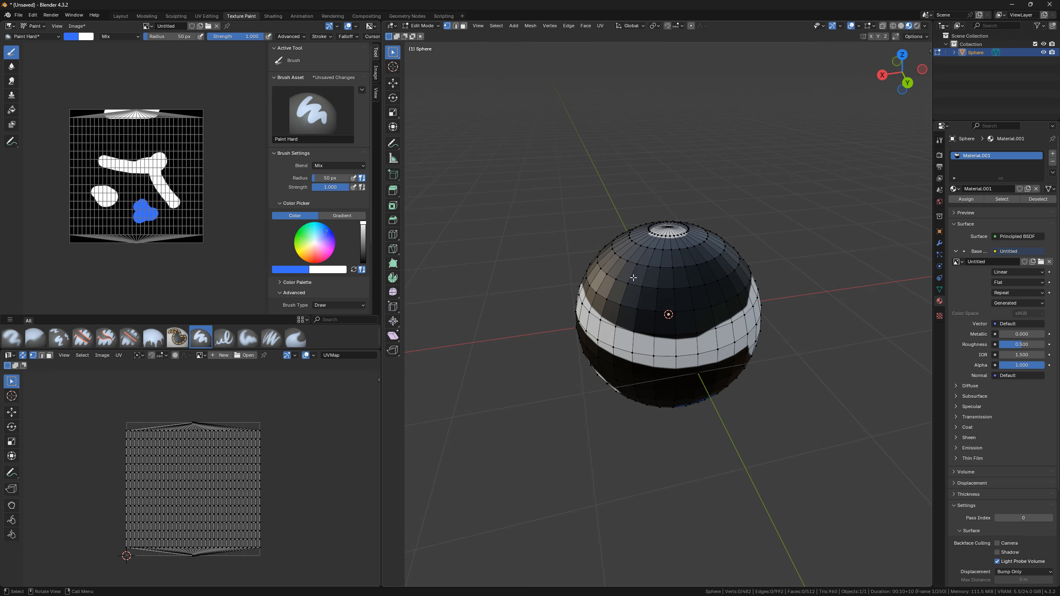
- Bring up the Celestia textures hires folder in File Explorer, minimize Blender and widen the folder window
{"action": "key", "text": "super"}
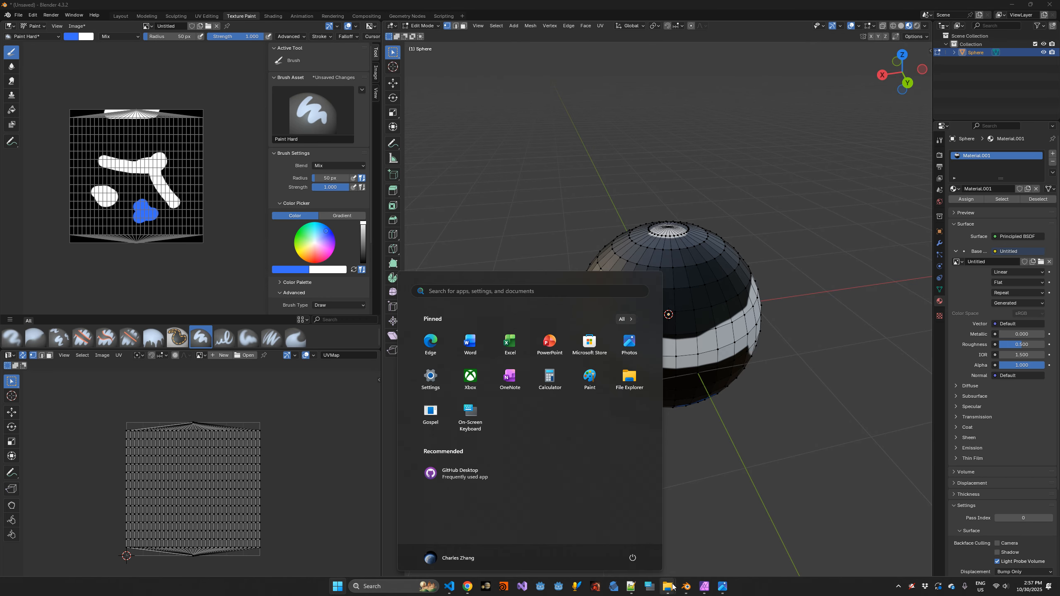
{"action": "mouse_move", "coordinate": [669, 587]}
{"action": "left_click", "coordinate": [696, 546]}
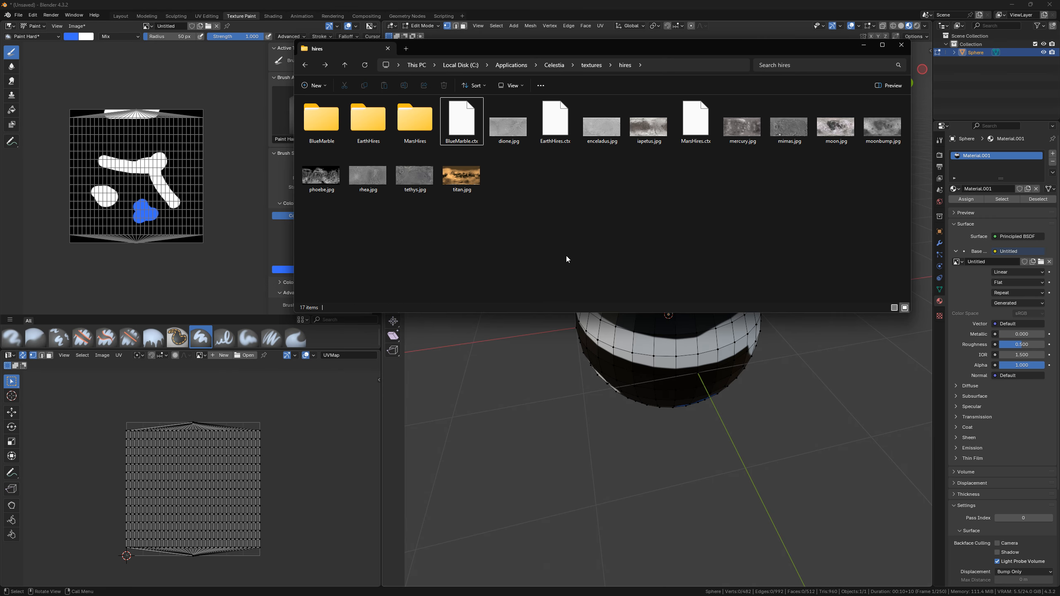
{"action": "left_click_drag", "start_coordinate": [637, 47], "coordinate": [553, 132]}
{"action": "left_click", "coordinate": [1012, 4]}
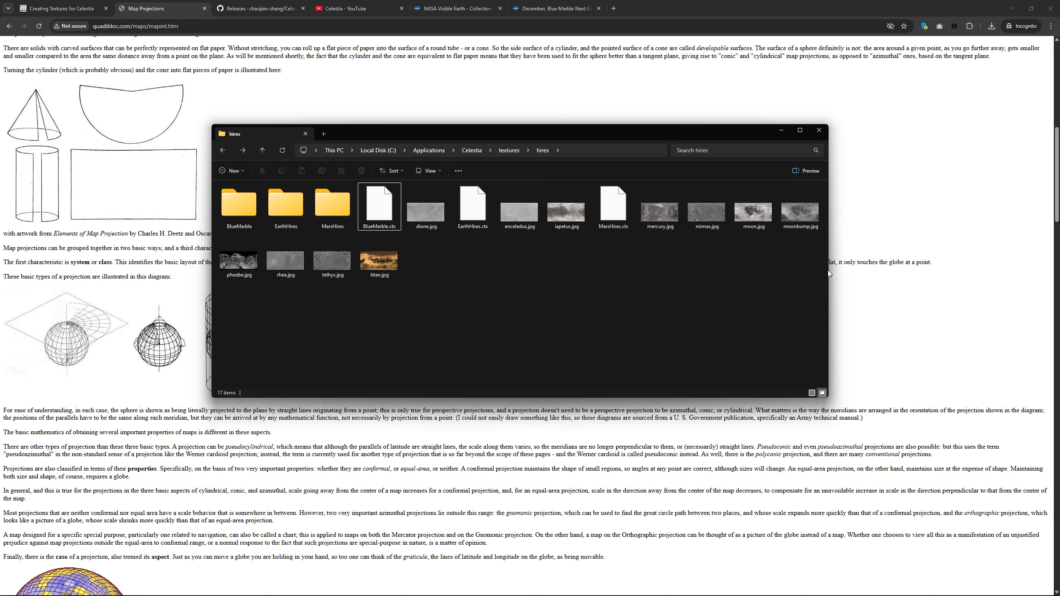
{"action": "left_click_drag", "start_coordinate": [828, 270], "coordinate": [896, 270]}
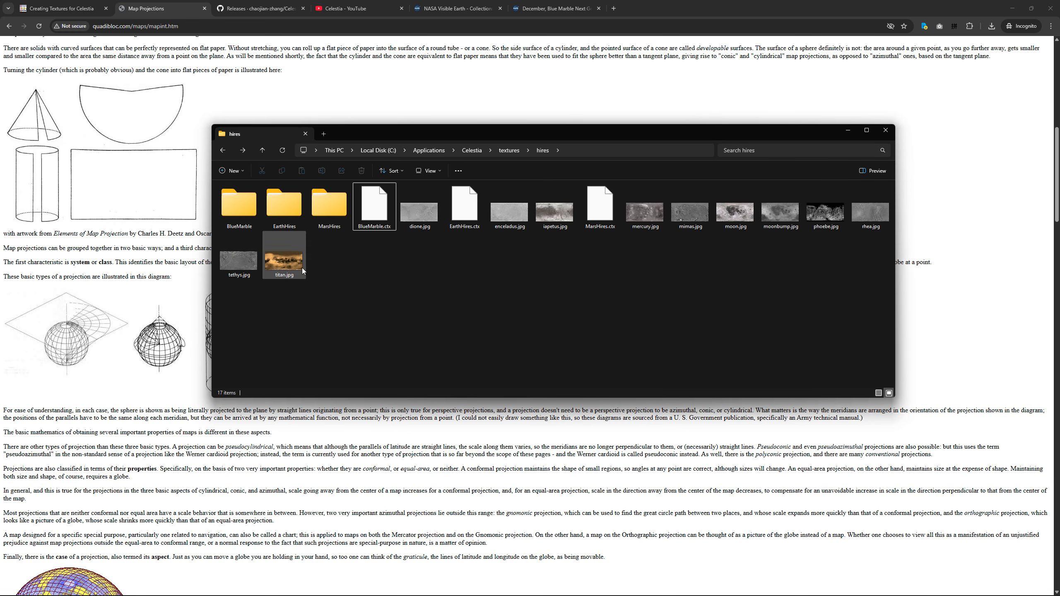
- Open the level1 folder inside EarthHires and check the image dimensions of tx_0_0.png in its properties
{"action": "double_click", "coordinate": [276, 219]}
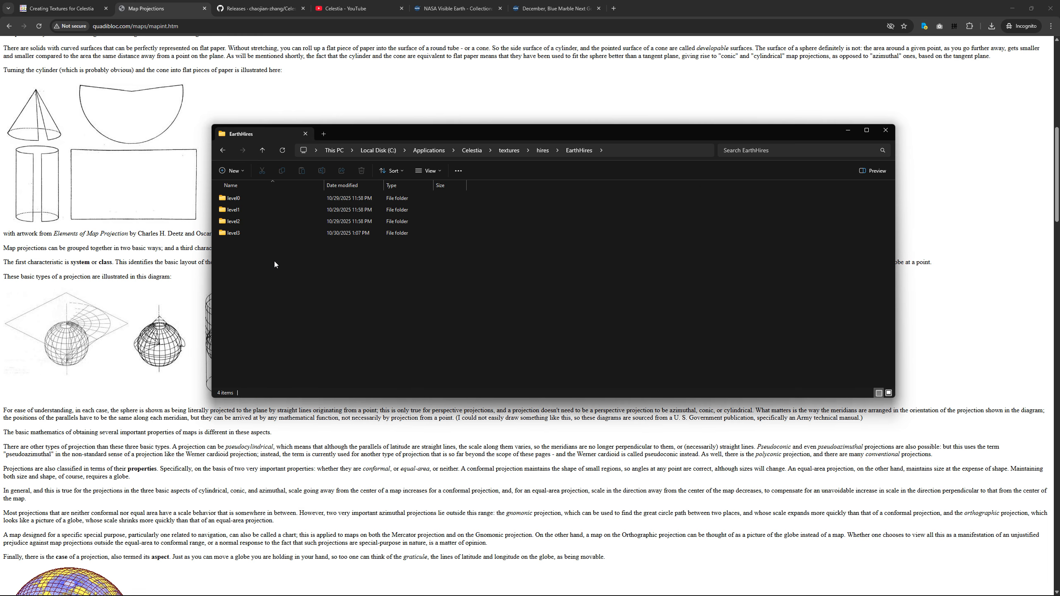
{"action": "double_click", "coordinate": [248, 210]}
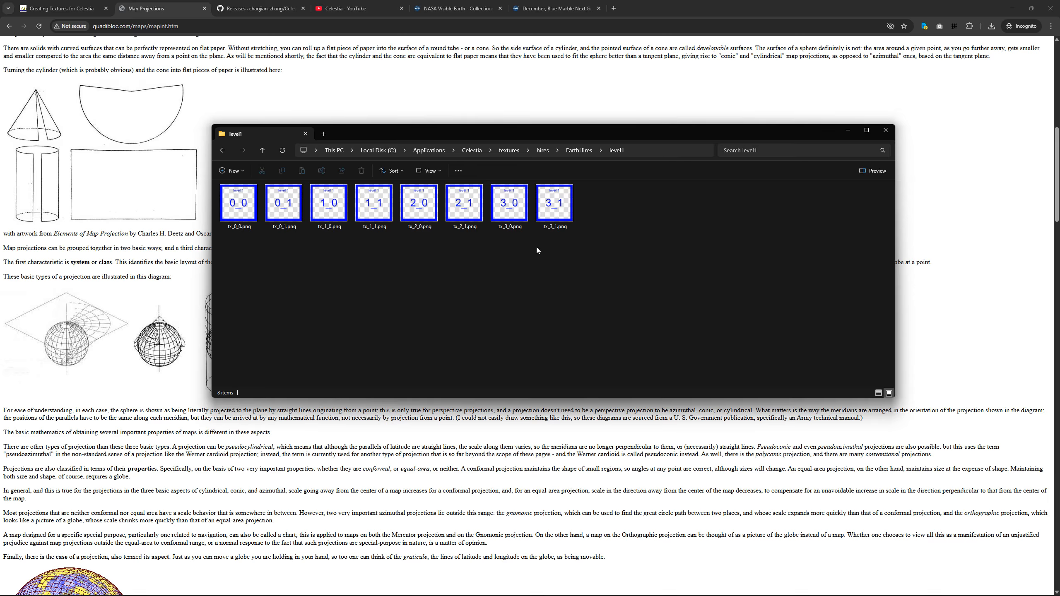
{"action": "left_click", "coordinate": [252, 215]}
{"action": "key", "text": "alt+Return"}
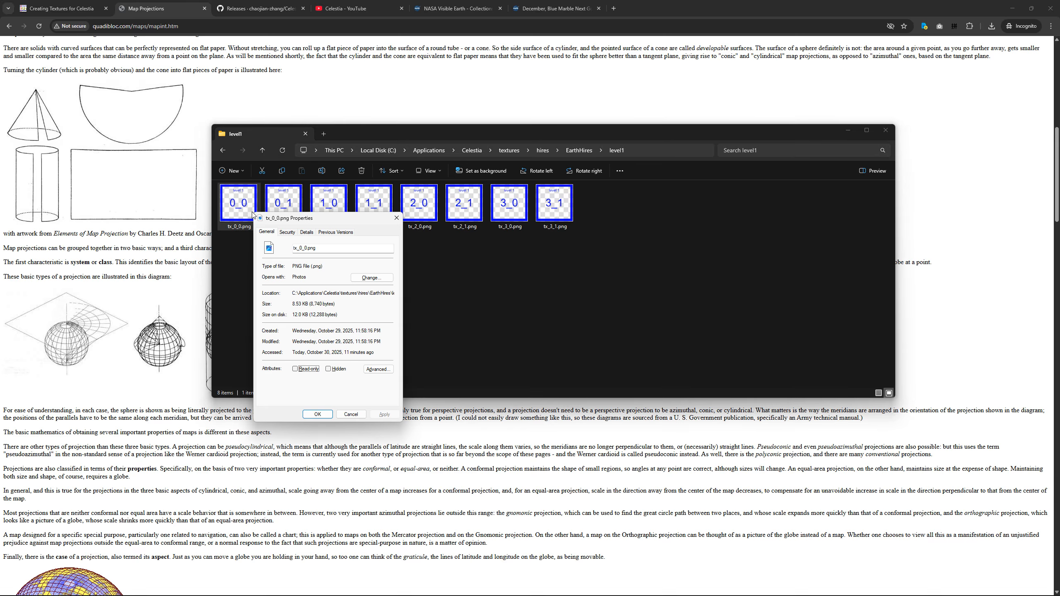
{"action": "left_click", "coordinate": [310, 233]}
{"action": "left_click_drag", "start_coordinate": [310, 218], "coordinate": [351, 254]}
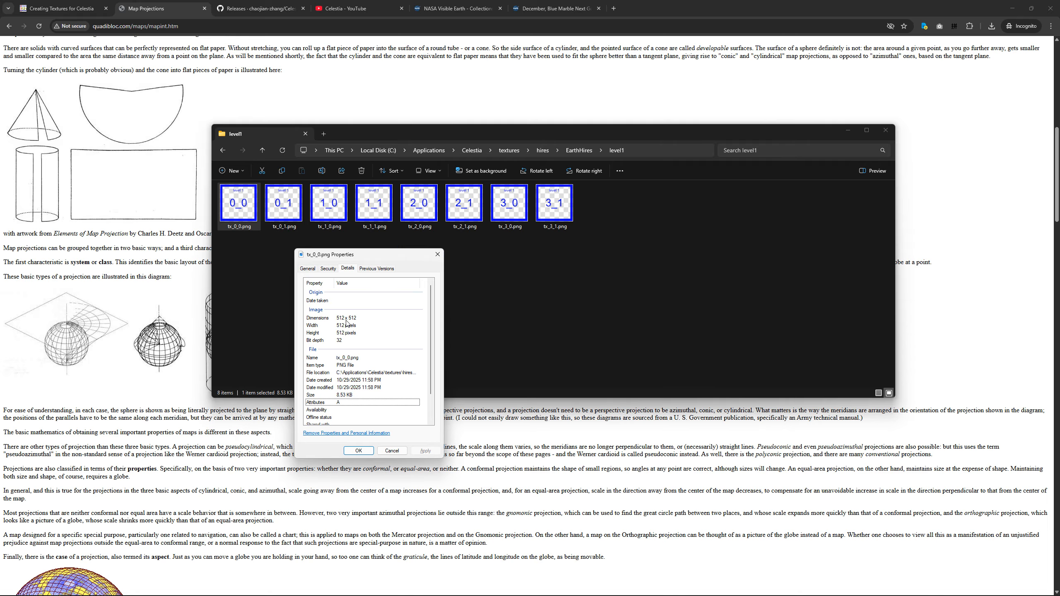
{"action": "left_click", "coordinate": [437, 254]}
- Switch to Affinity Photo and move the floating Transform panel off the level 2 tile 4_1 image
{"action": "mouse_move", "coordinate": [696, 588]}
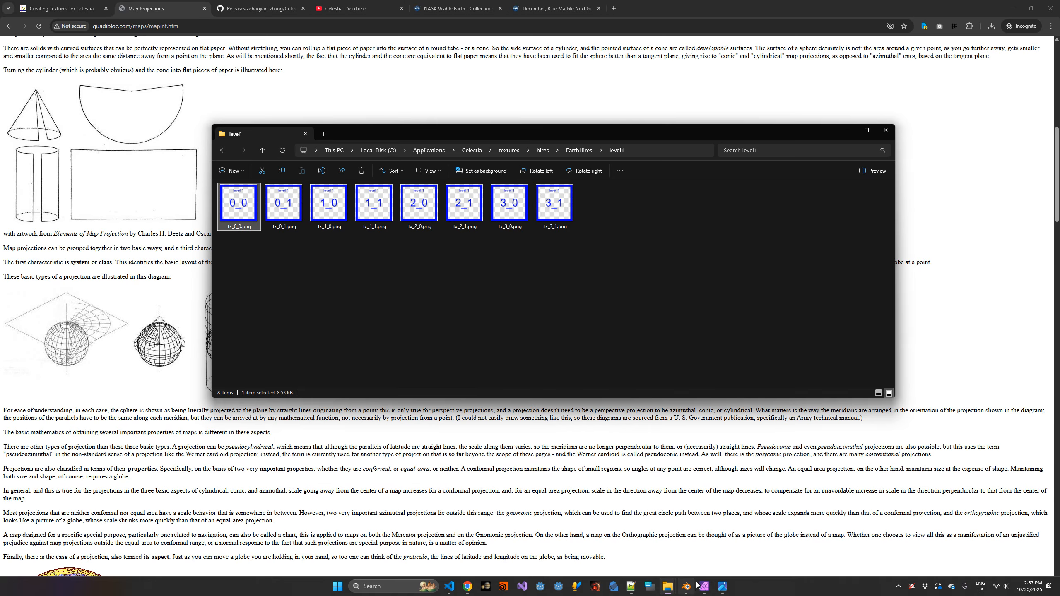
{"action": "left_click", "coordinate": [705, 587]}
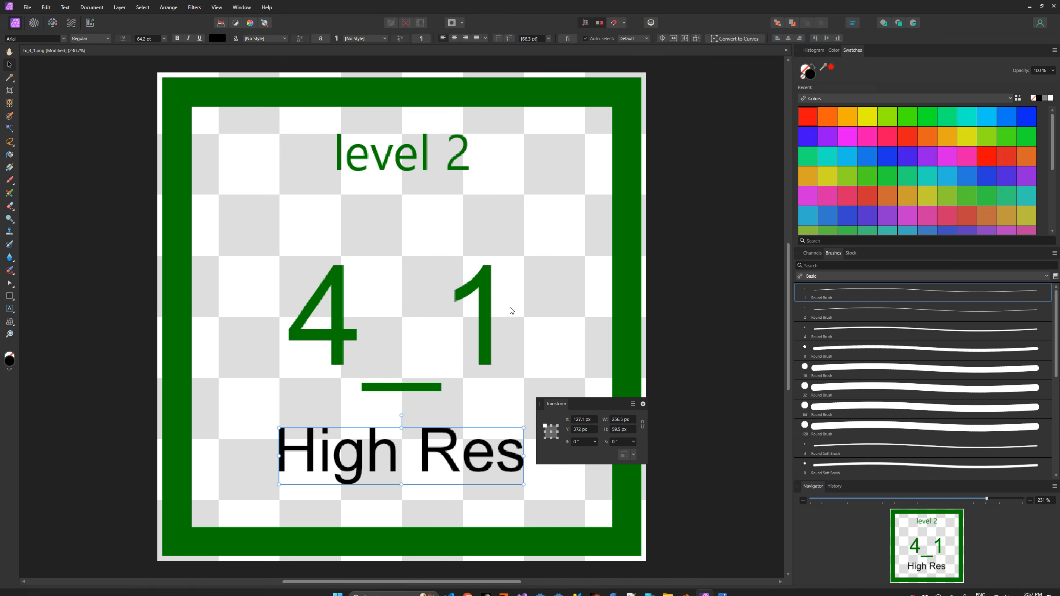
{"action": "left_click_drag", "start_coordinate": [580, 409], "coordinate": [671, 413]}
{"action": "scroll", "coordinate": [472, 340], "scroll_direction": "down", "scroll_amount": 4}
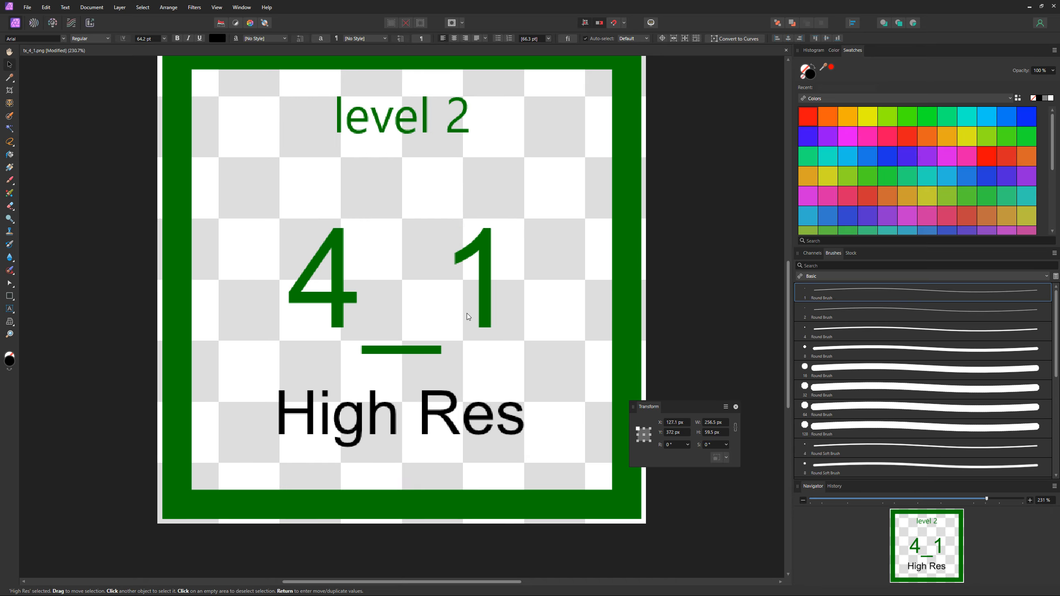
{"action": "scroll", "coordinate": [330, 328], "scroll_direction": "up", "scroll_amount": 3}
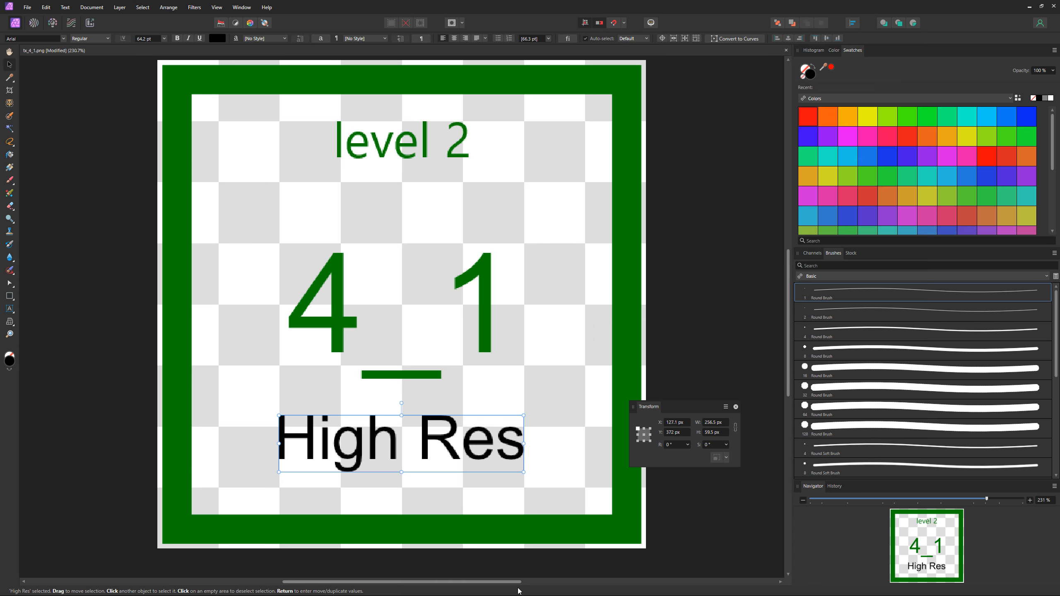
- Launch Celestia, orbit around the Earth and speed the time rate up to 10000 times
{"action": "key", "text": "super"}
{"action": "left_click", "coordinate": [486, 587]}
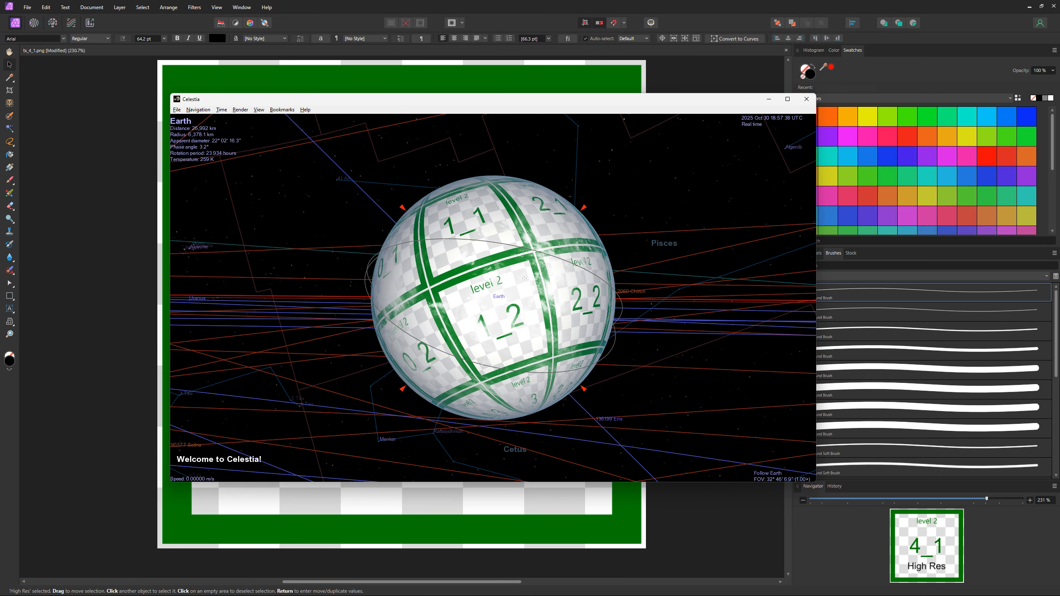
{"action": "right_click_drag", "start_coordinate": [498, 294], "coordinate": [396, 302]}
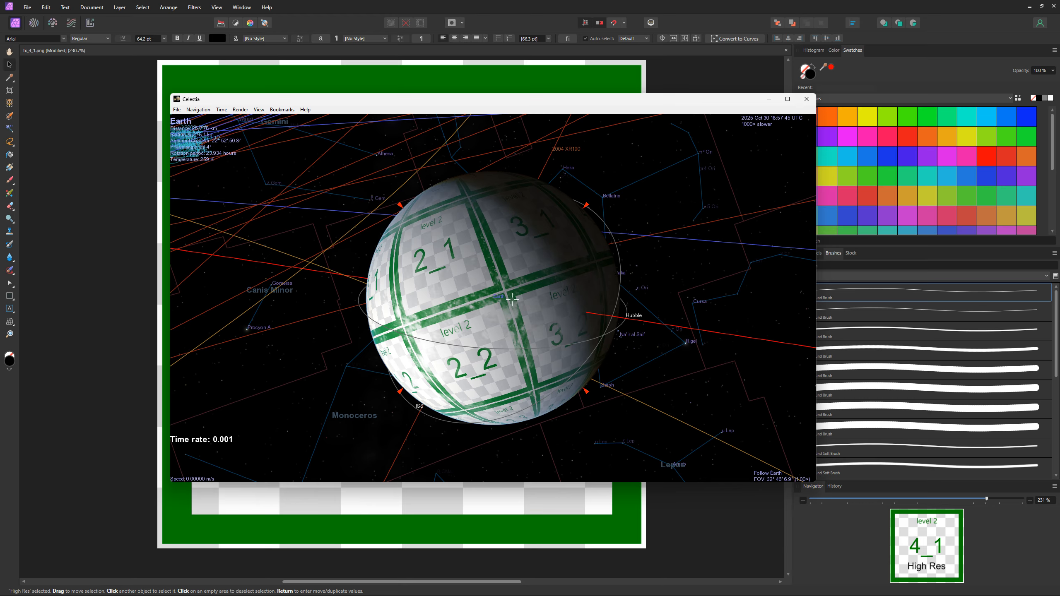
{"action": "key", "text": "l"}
{"action": "key", "text": "l"}
{"action": "key", "text": "l"}
{"action": "key", "text": "l"}
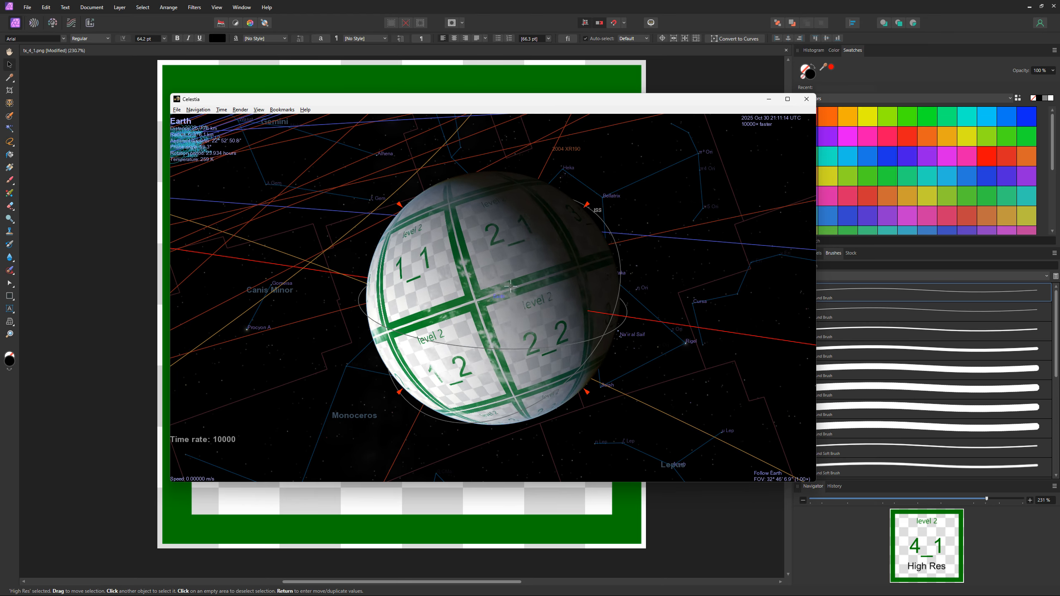
- Orbit the Earth until tile 4_1 faces the viewer and pause time for a closer look at it
{"action": "right_click_drag", "start_coordinate": [511, 287], "coordinate": [751, 295]}
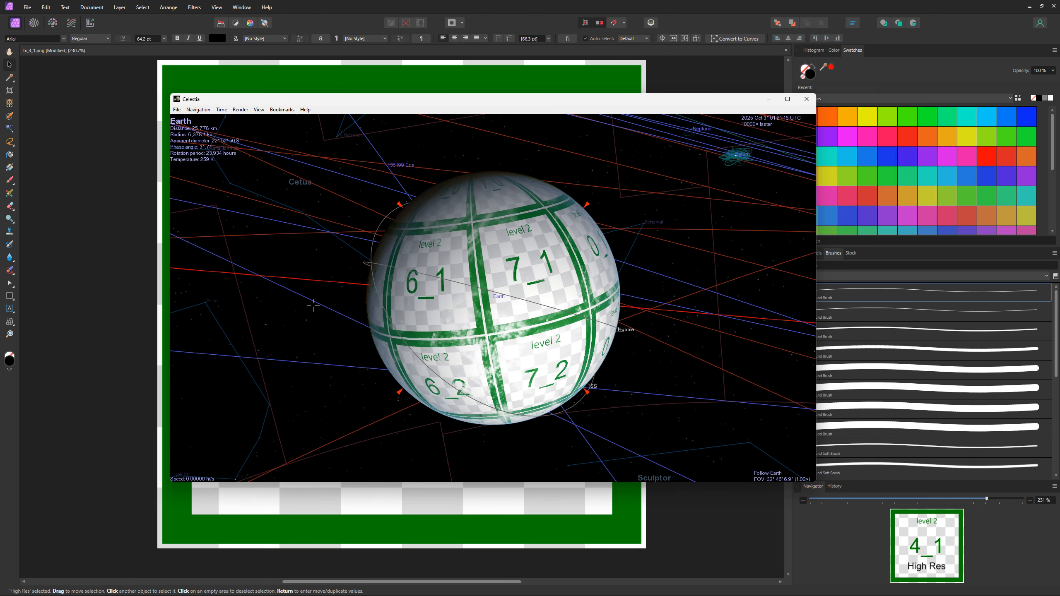
{"action": "right_click_drag", "start_coordinate": [617, 320], "coordinate": [644, 313]}
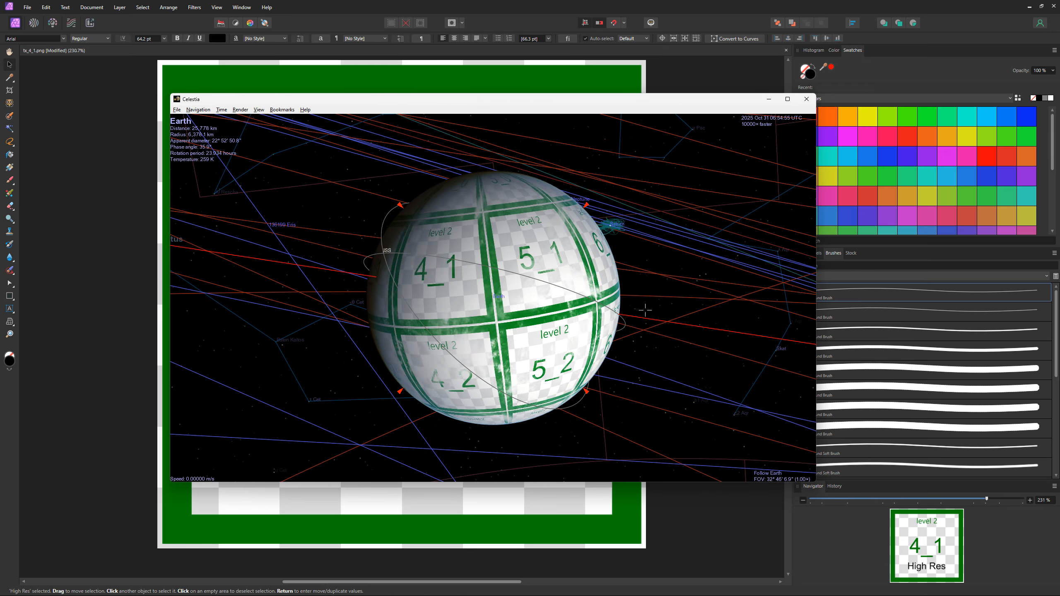
{"action": "key", "text": "space"}
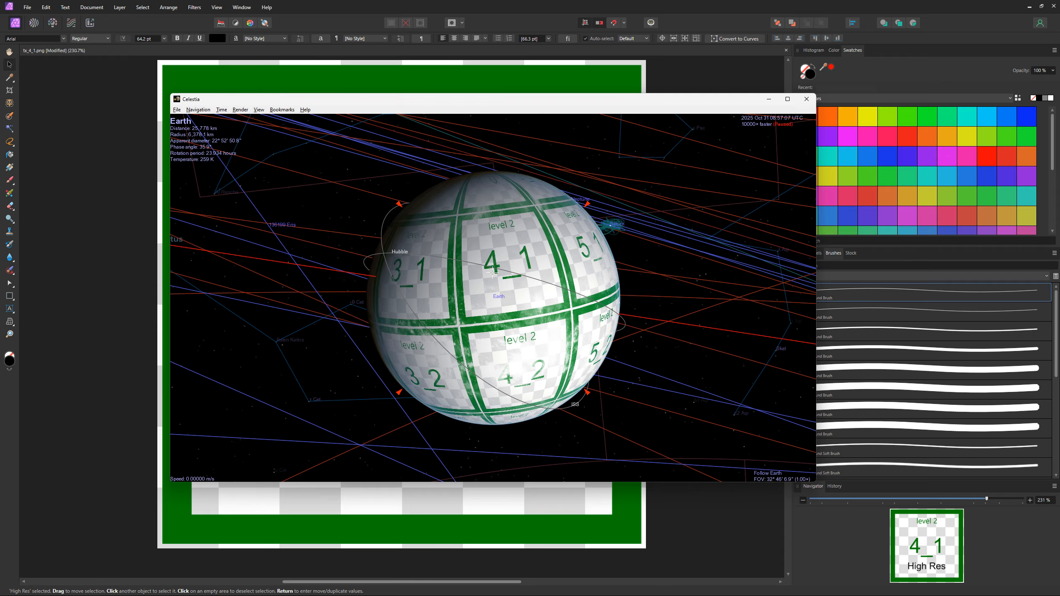
{"action": "scroll", "coordinate": [521, 272], "scroll_direction": "up", "scroll_amount": 3}
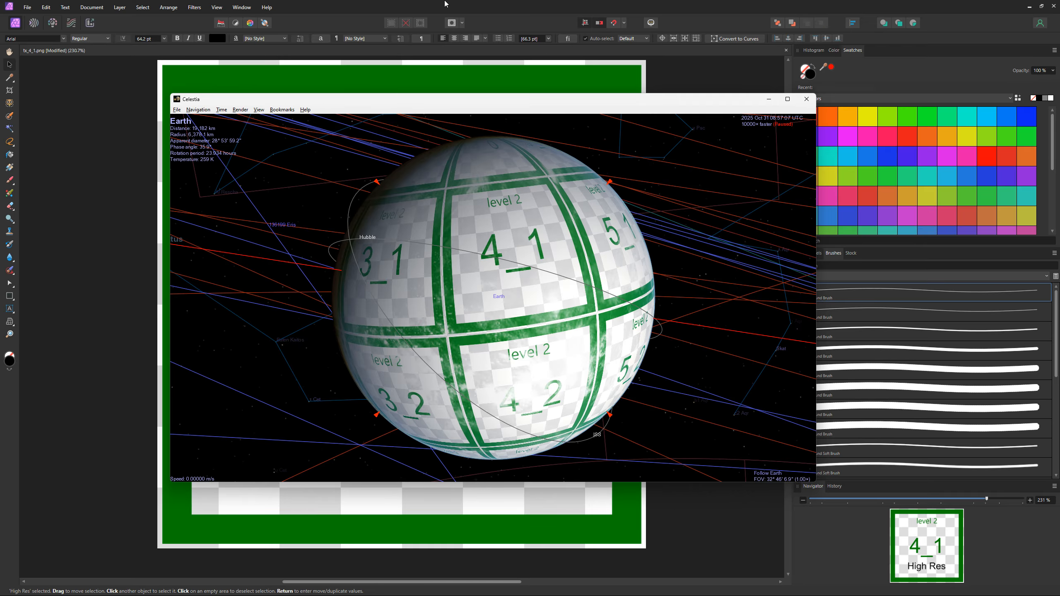
- Export the High Res 4_1 tile from Affinity Photo as a 2048 px wide PNG, overwriting tx_4_1.png in the EarthHires level2 folder
{"action": "left_click", "coordinate": [446, 3]}
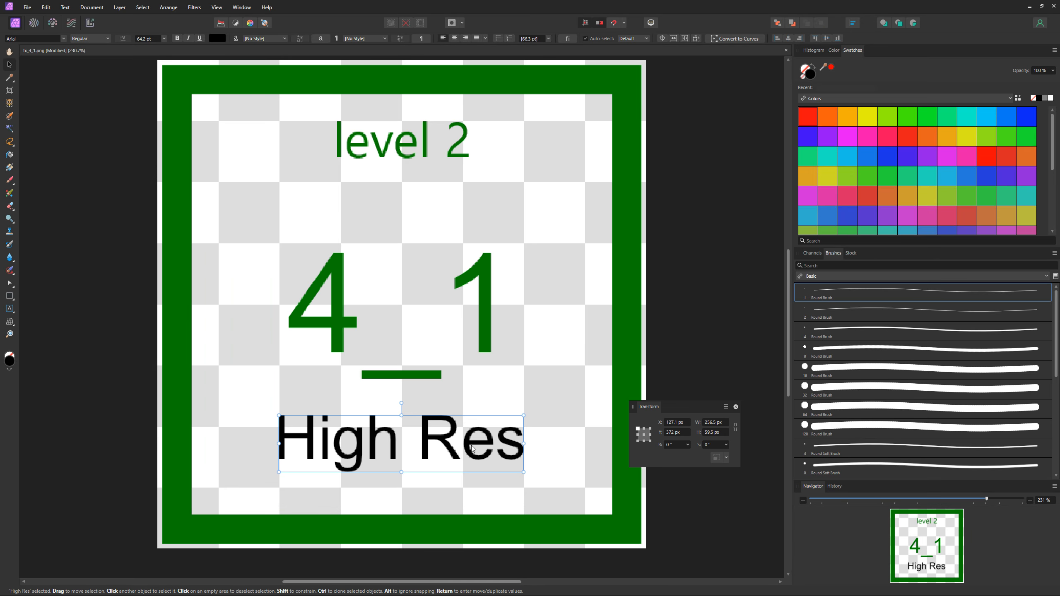
{"action": "left_click", "coordinate": [394, 402]}
{"action": "key", "text": "ctrl+alt+shift+w"}
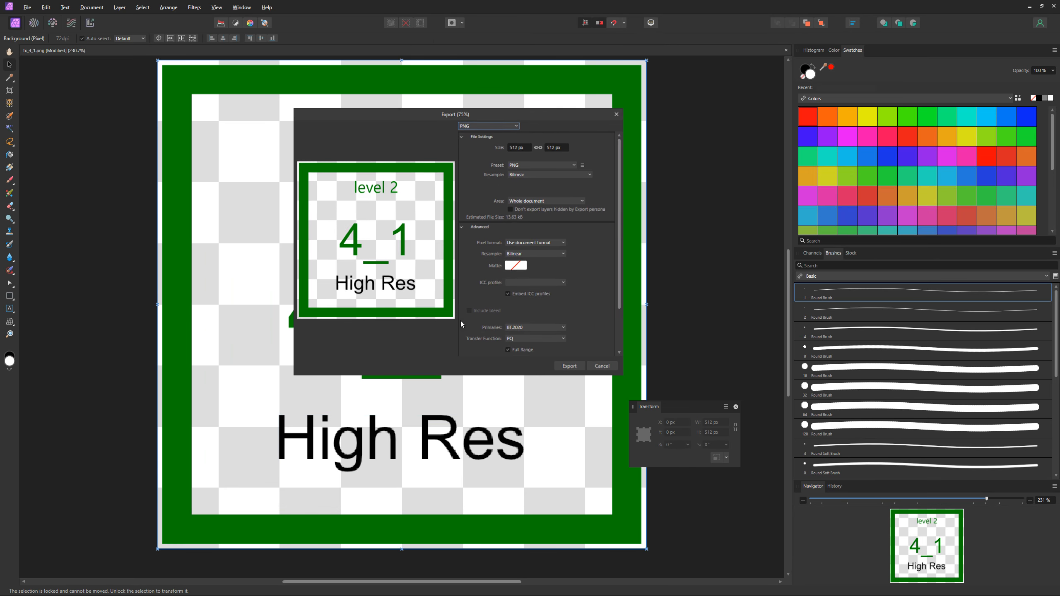
{"action": "type", "text": "2048"}
{"action": "key", "text": "Return"}
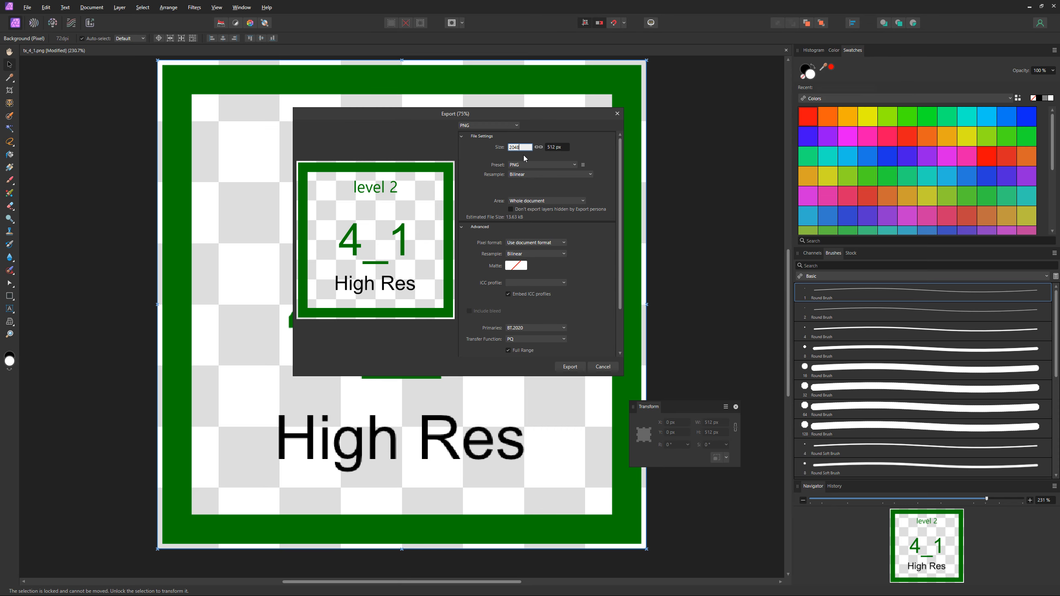
{"action": "left_click", "coordinate": [571, 366]}
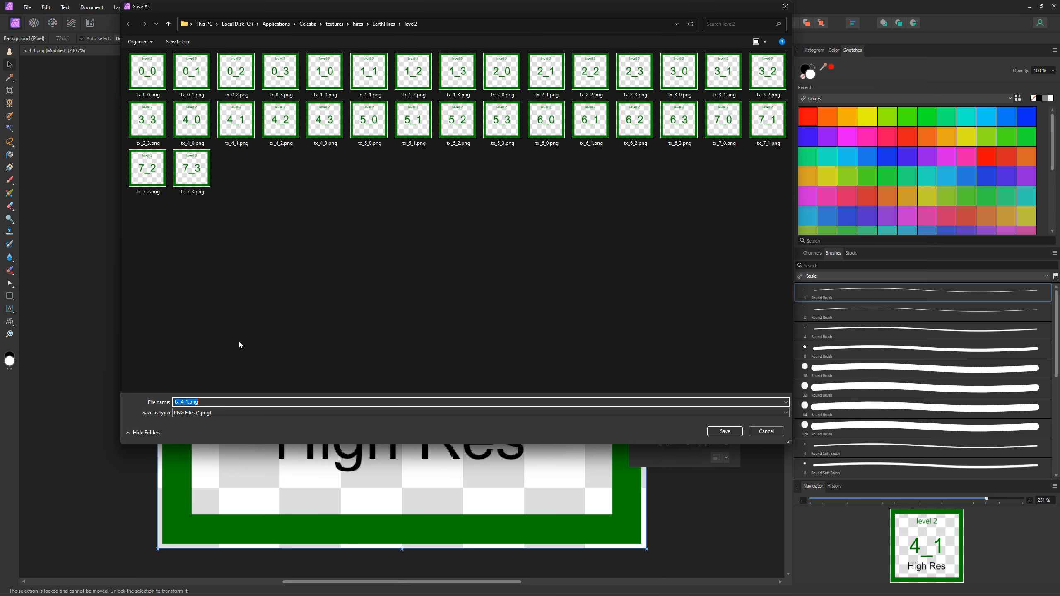
{"action": "key", "text": "Return"}
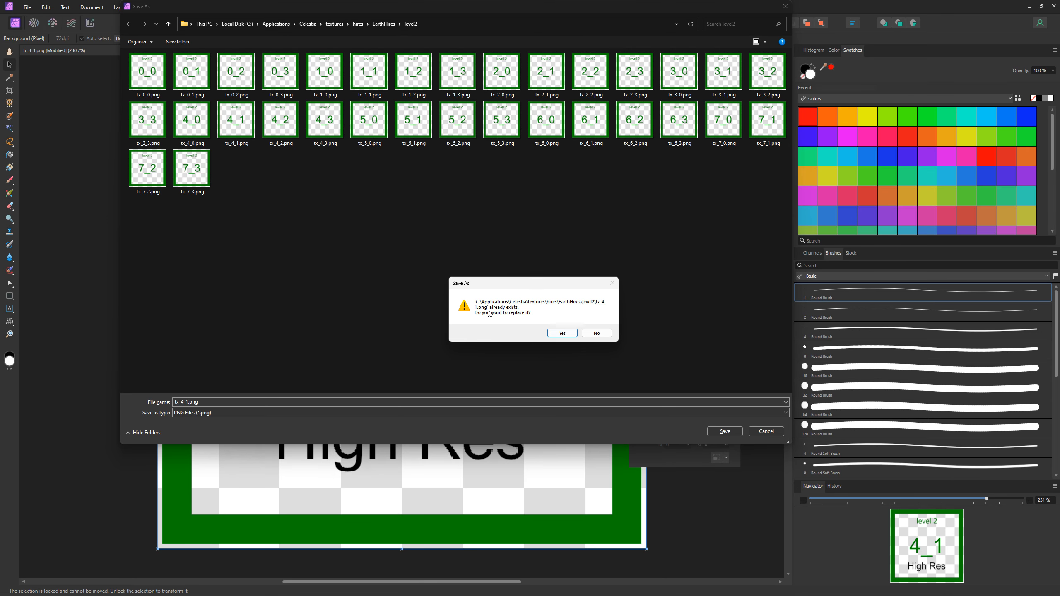
{"action": "left_click", "coordinate": [562, 333]}
- Close and relaunch Celestia, and set its time rate to 10000 times faster
{"action": "key", "text": "alt+Tab"}
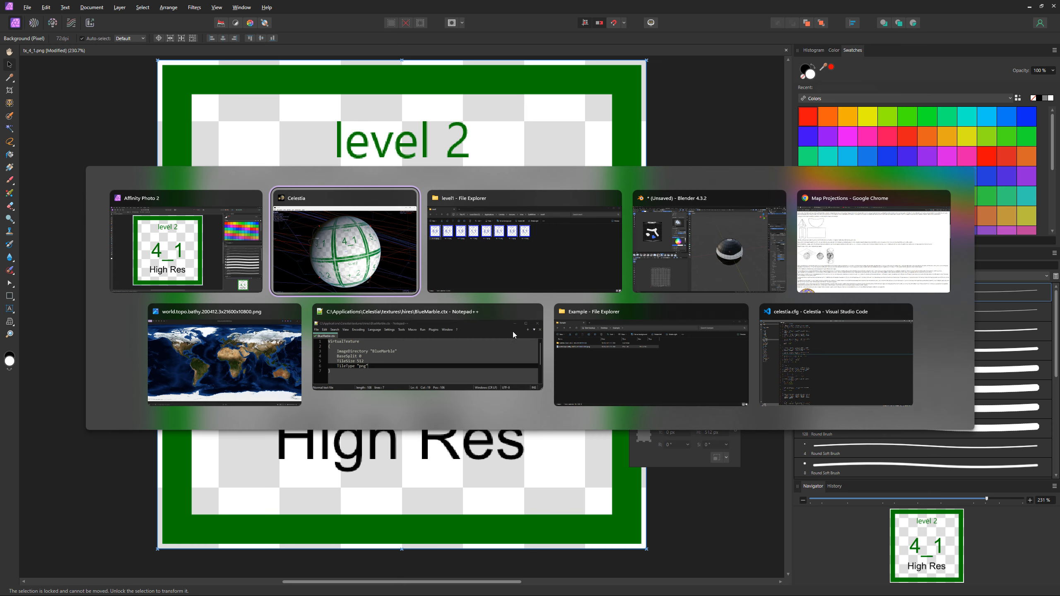
{"action": "left_click", "coordinate": [411, 193]}
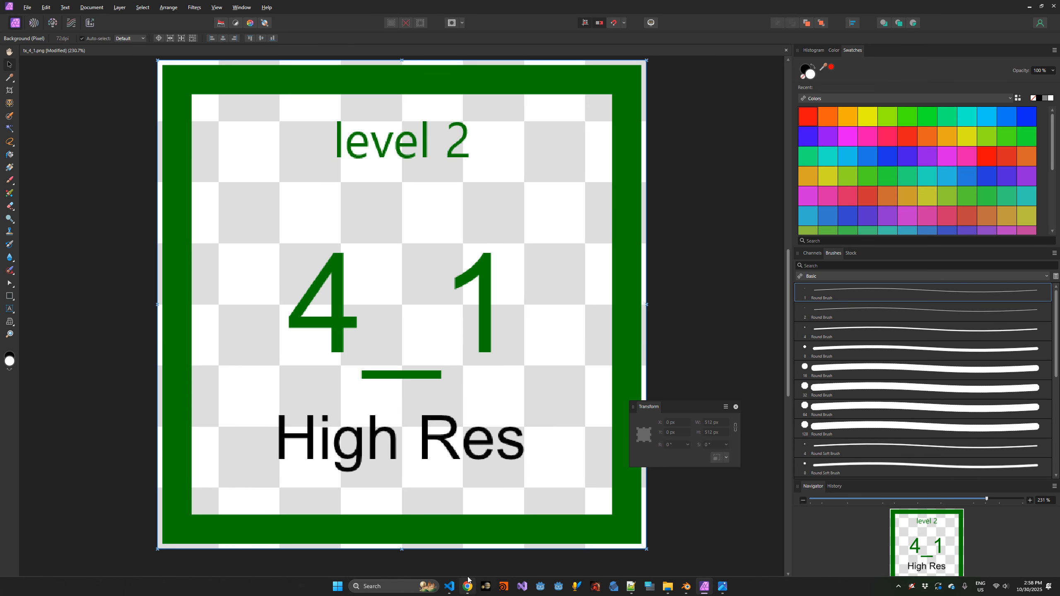
{"action": "left_click", "coordinate": [484, 587]}
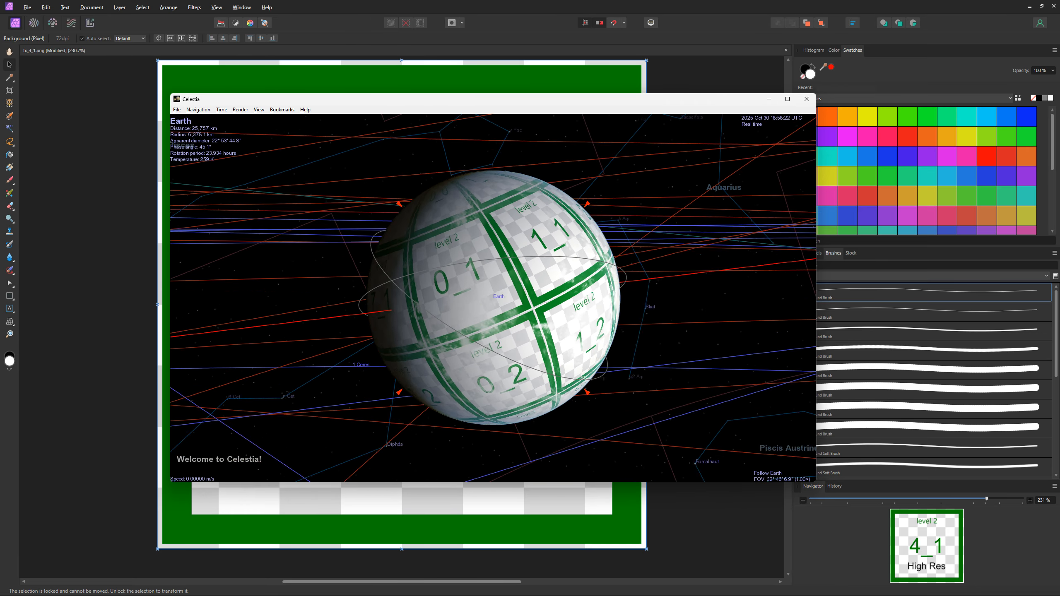
{"action": "key", "text": "l"}
{"action": "key", "text": "l"}
{"action": "key", "text": "l"}
{"action": "key", "text": "l"}
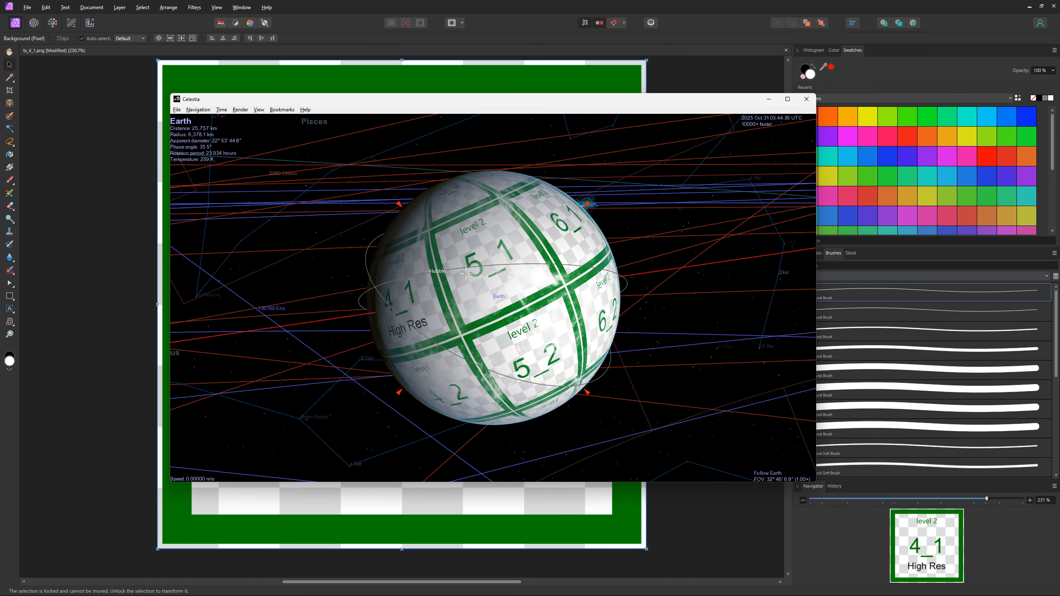
- Pause time with tile 4_1 in view and examine its High Res texture on the globe up close
{"action": "key", "text": "space"}
{"action": "scroll", "coordinate": [501, 267], "scroll_direction": "up", "scroll_amount": 4}
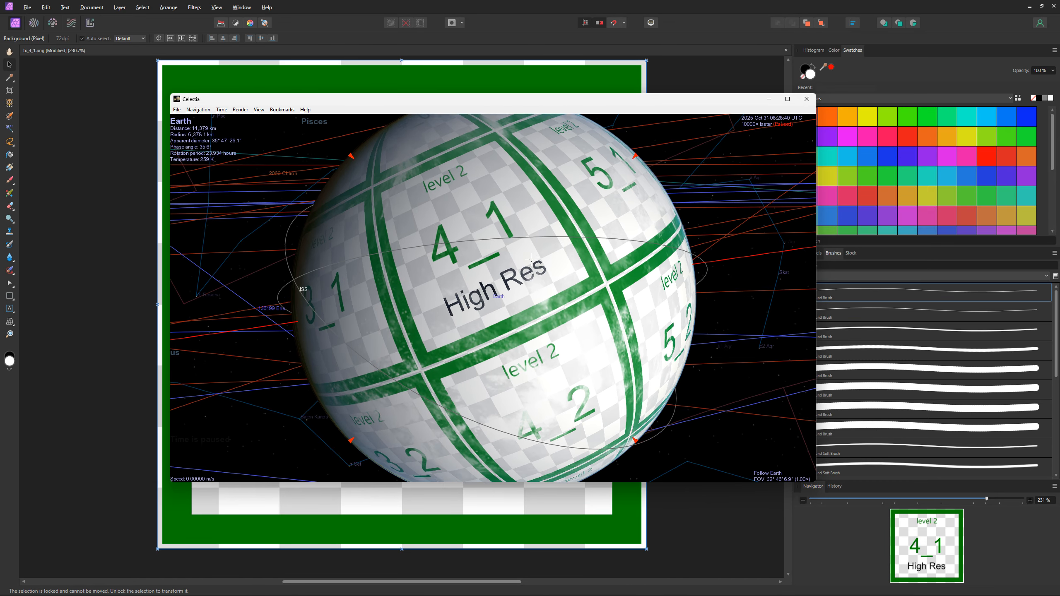
{"action": "scroll", "coordinate": [531, 260], "scroll_direction": "up", "scroll_amount": 3}
{"action": "scroll", "coordinate": [531, 259], "scroll_direction": "down", "scroll_amount": 3}
{"action": "right_click_drag", "start_coordinate": [531, 260], "coordinate": [581, 288]}
{"action": "right_click_drag", "start_coordinate": [509, 247], "coordinate": [509, 244]}
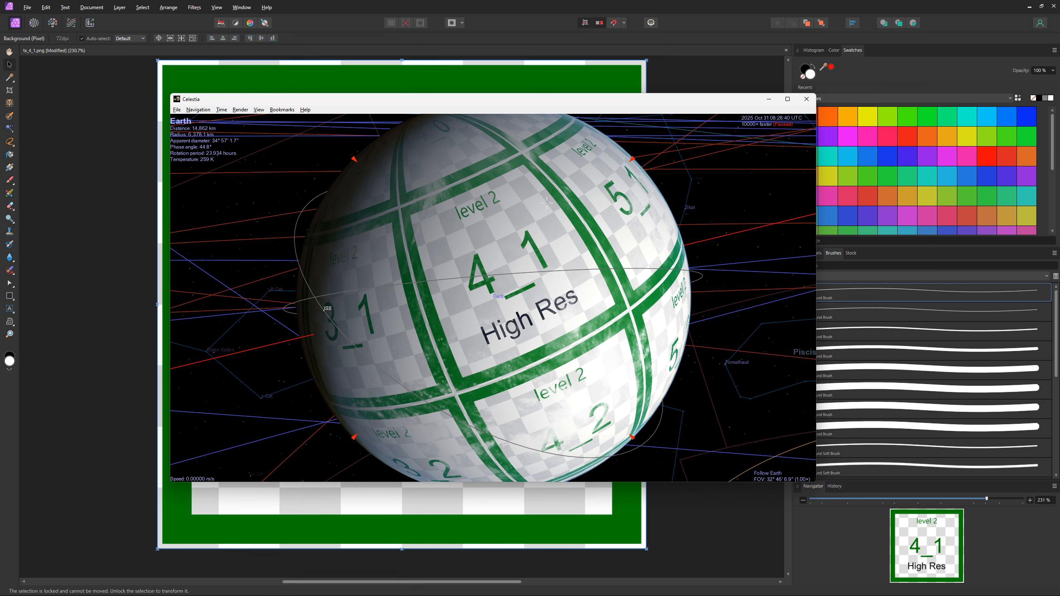
- Bring File Explorer back up and look through the tile images in the EarthHires level2 folder
{"action": "key", "text": "alt+Tab"}
{"action": "key", "text": "alt+Tab"}
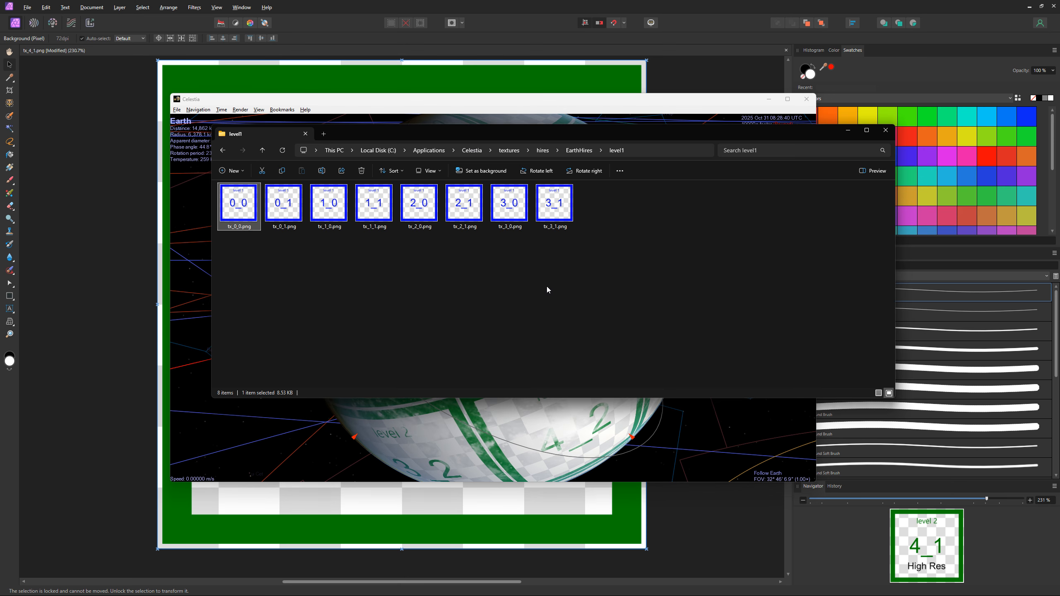
{"action": "double_click", "coordinate": [247, 222]}
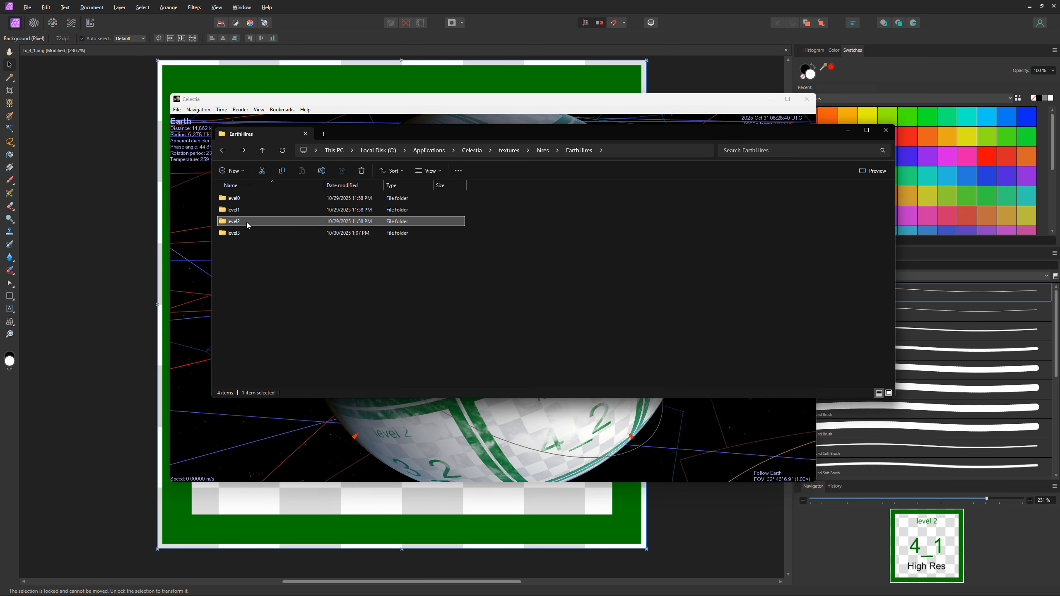
{"action": "left_click_drag", "start_coordinate": [810, 341], "coordinate": [433, 302]}
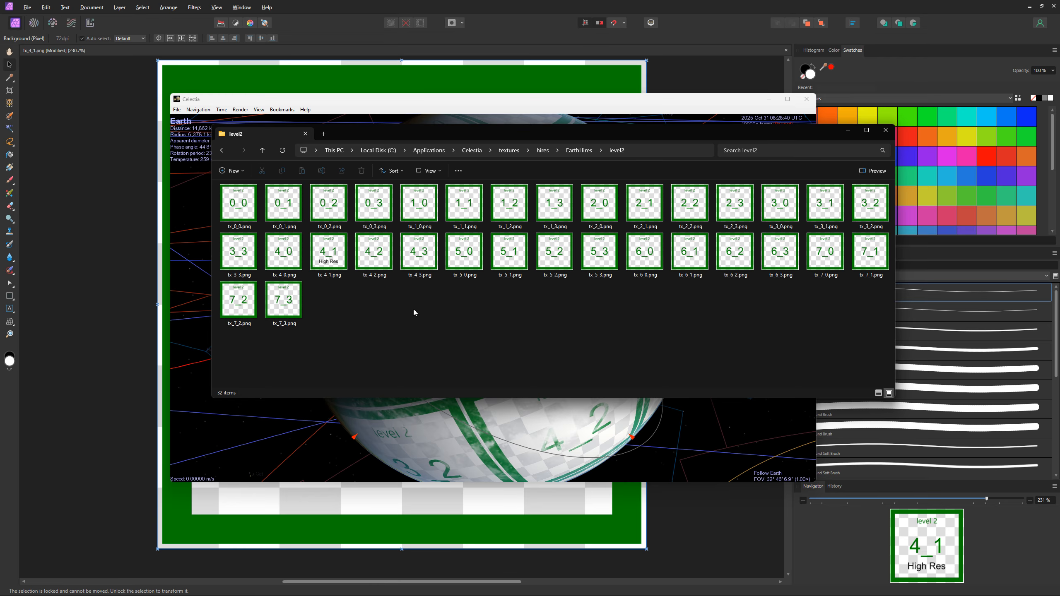
{"action": "key", "text": "alt+Left"}
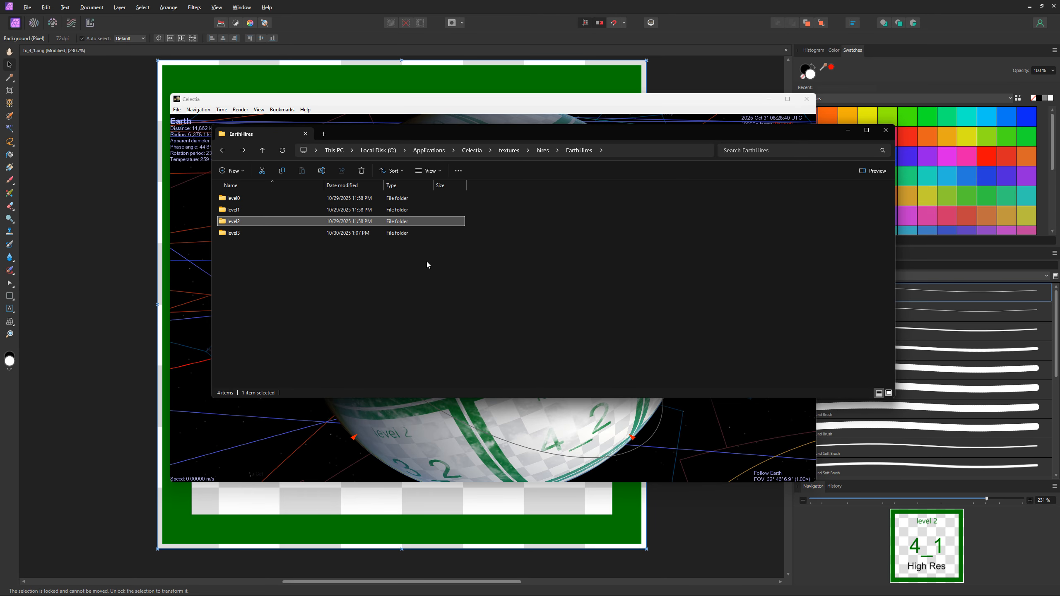
- Open the BlueMarble folder in hires and look into its level0 and level1 subfolders
{"action": "key", "text": "alt+Left"}
{"action": "double_click", "coordinate": [239, 215]}
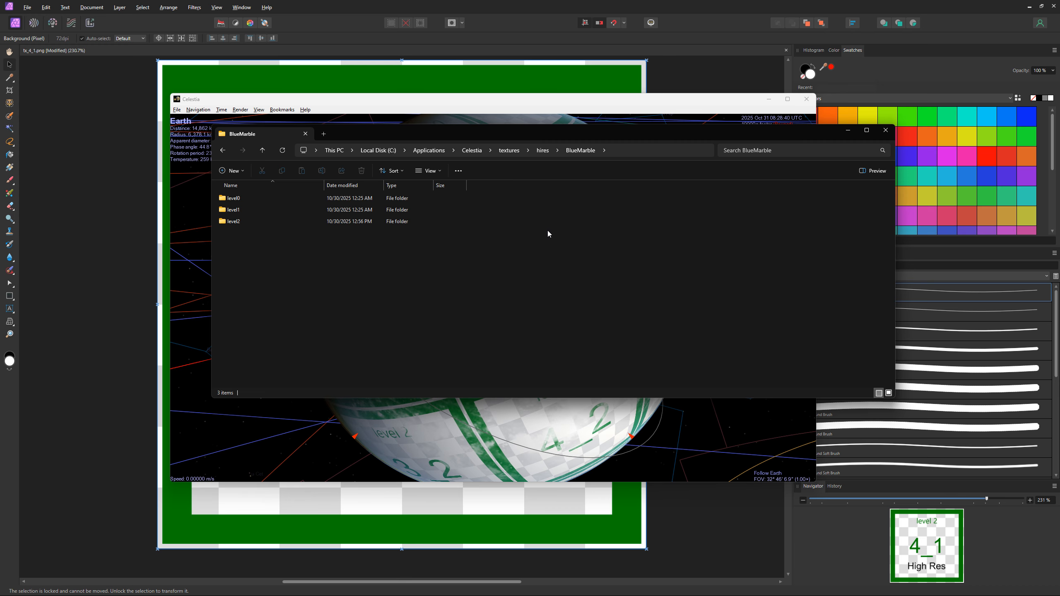
{"action": "key", "text": "alt+Left"}
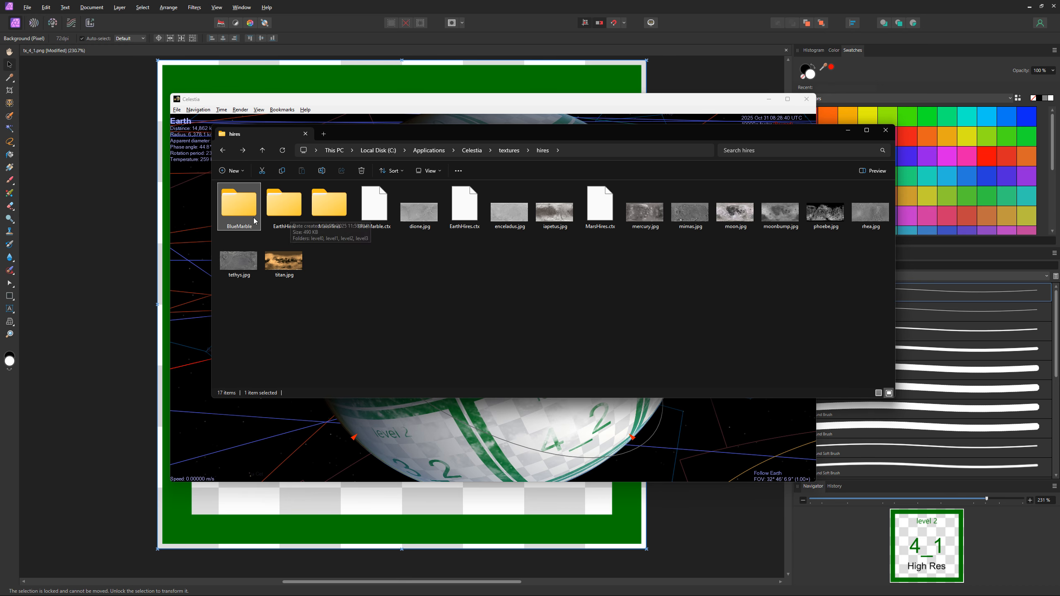
{"action": "double_click", "coordinate": [251, 217]}
{"action": "double_click", "coordinate": [251, 196]}
{"action": "key", "text": "alt+Left"}
{"action": "double_click", "coordinate": [247, 206]}
{"action": "key", "text": "alt+Left"}
- Open BlueMarble's level2 folder and select all of its tile images
{"action": "left_click", "coordinate": [240, 224]}
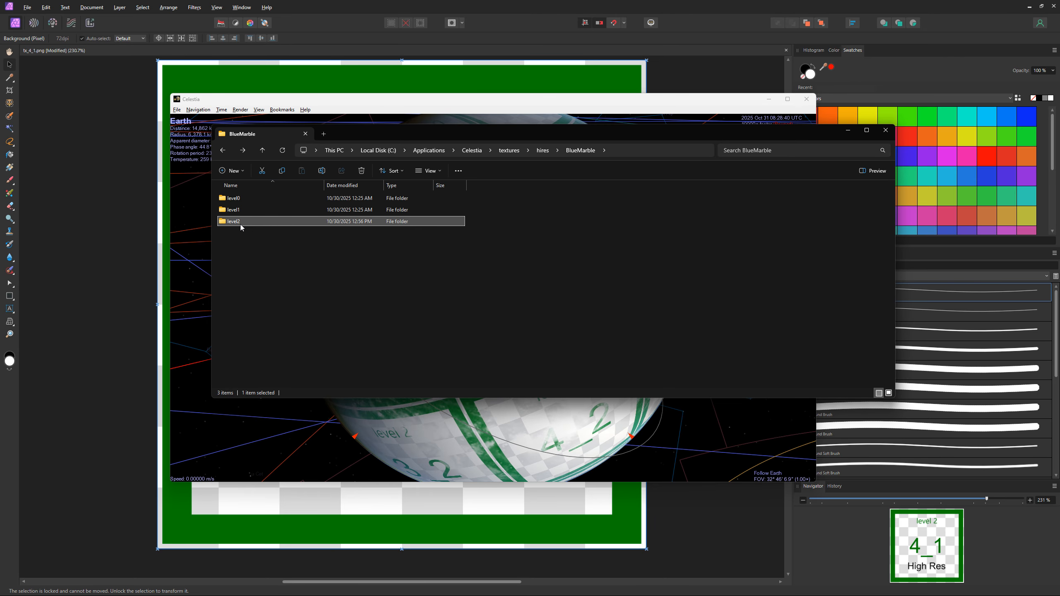
{"action": "double_click", "coordinate": [240, 224]}
{"action": "left_click_drag", "start_coordinate": [678, 296], "coordinate": [253, 202]}
{"action": "left_click_drag", "start_coordinate": [593, 258], "coordinate": [221, 192]}
{"action": "left_click_drag", "start_coordinate": [568, 241], "coordinate": [237, 209]}
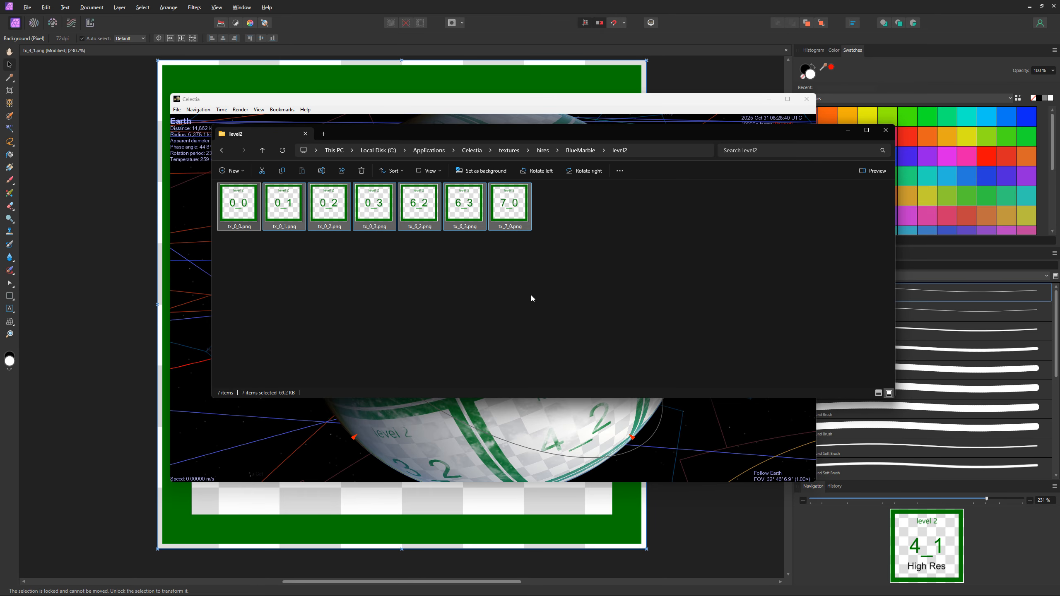
- Switch back to Celestia and change Earth's alternate surface to the BlueMarble virtual texture
{"action": "left_click", "coordinate": [522, 408]}
{"action": "scroll", "coordinate": [542, 269], "scroll_direction": "down", "scroll_amount": 2}
{"action": "right_click", "coordinate": [543, 269]}
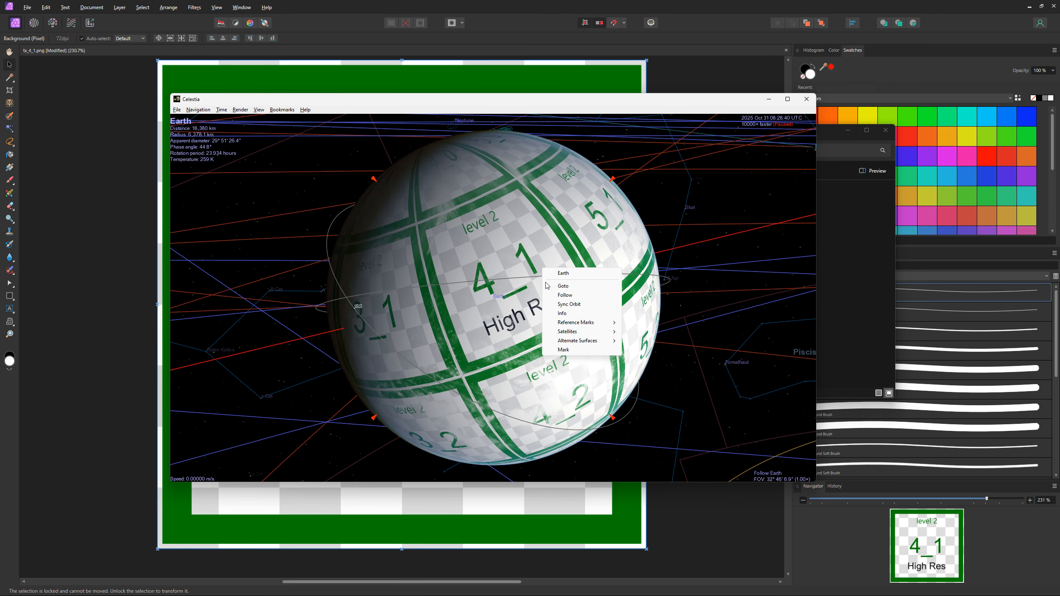
{"action": "mouse_move", "coordinate": [584, 341]}
{"action": "left_click", "coordinate": [649, 353]}
- Resume time, zoom in on the rotating Earth until level 2 tile 0_1 comes into view, and pause time there
{"action": "scroll", "coordinate": [546, 319], "scroll_direction": "down", "scroll_amount": 3}
{"action": "scroll", "coordinate": [546, 318], "scroll_direction": "up", "scroll_amount": 3}
{"action": "right_click_drag", "start_coordinate": [546, 319], "coordinate": [503, 297]}
{"action": "key", "text": "space"}
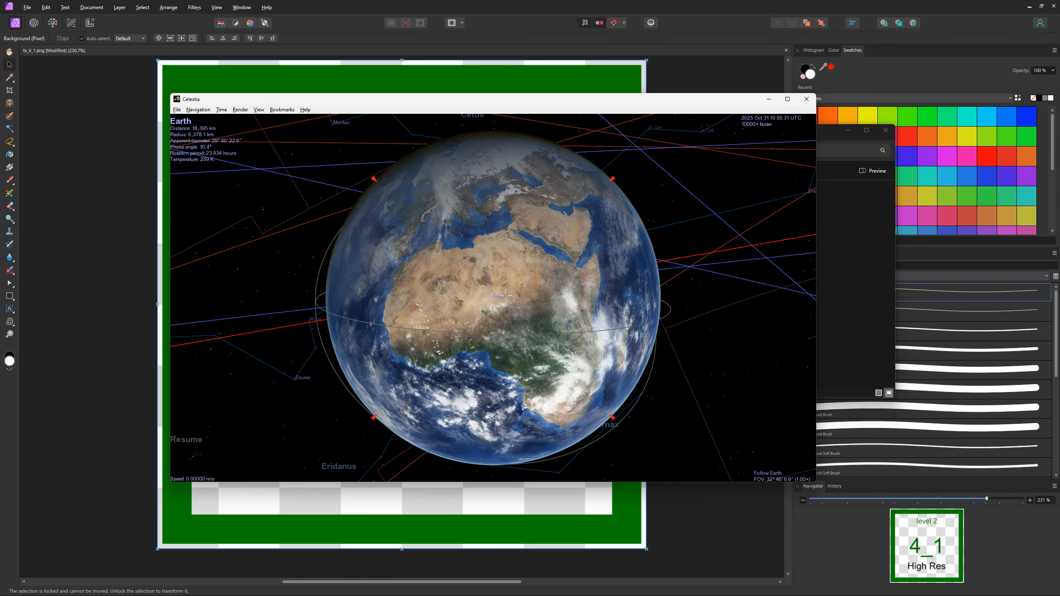
{"action": "scroll", "coordinate": [510, 288], "scroll_direction": "up", "scroll_amount": 5}
{"action": "scroll", "coordinate": [516, 283], "scroll_direction": "down", "scroll_amount": 2}
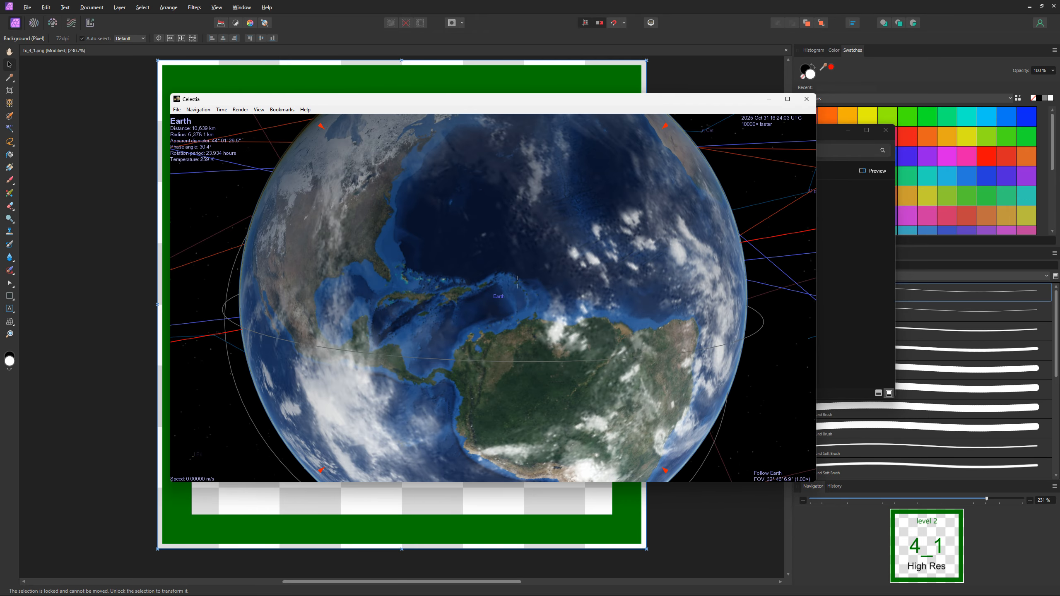
{"action": "scroll", "coordinate": [451, 261], "scroll_direction": "up", "scroll_amount": 2}
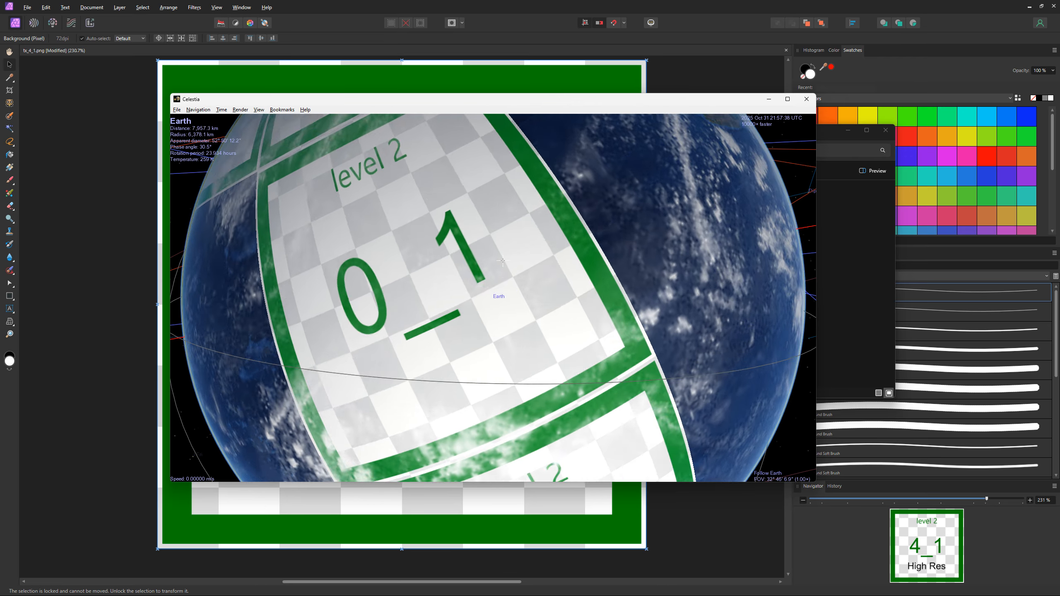
{"action": "key", "text": "space"}
- Orbit around tile 0_1 to examine where the level 2 tiles meet the surrounding Blue Marble imagery
{"action": "scroll", "coordinate": [595, 252], "scroll_direction": "down", "scroll_amount": 1}
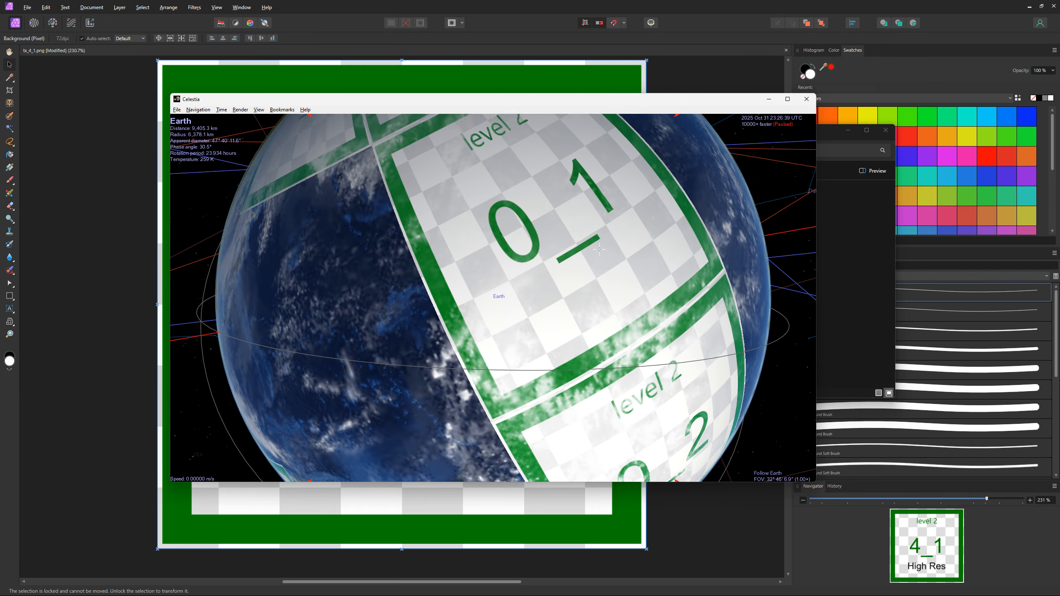
{"action": "scroll", "coordinate": [594, 252], "scroll_direction": "up", "scroll_amount": 2}
{"action": "right_click_drag", "start_coordinate": [594, 252], "coordinate": [663, 385]}
{"action": "right_click_drag", "start_coordinate": [637, 272], "coordinate": [539, 262]}
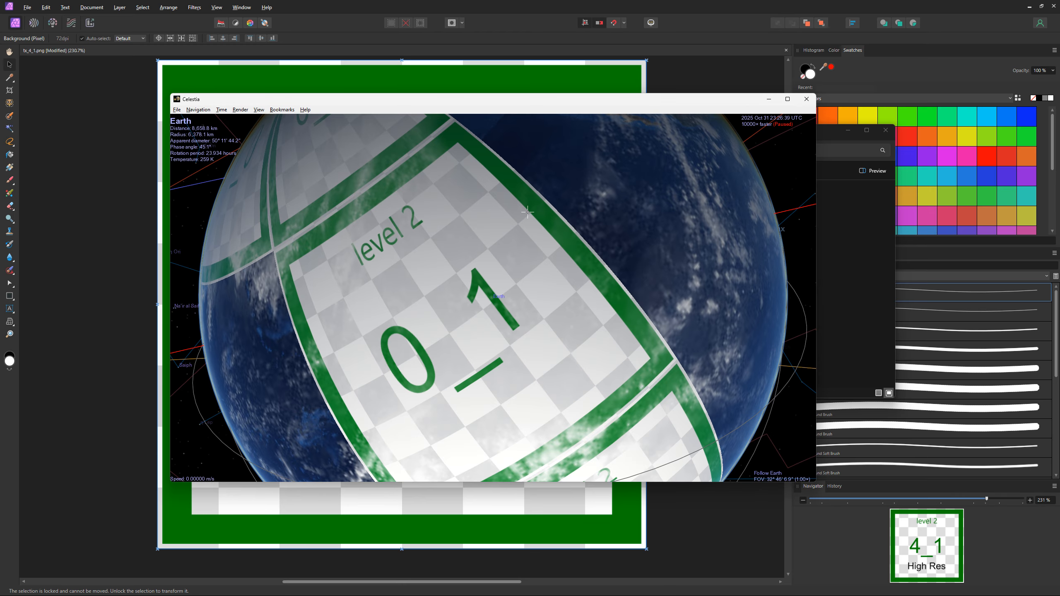
{"action": "mouse_move", "coordinate": [625, 282]}
{"action": "right_mouse_down"}
{"action": "mouse_move", "coordinate": [576, 305]}
{"action": "mouse_move", "coordinate": [622, 279]}
{"action": "right_mouse_up"}
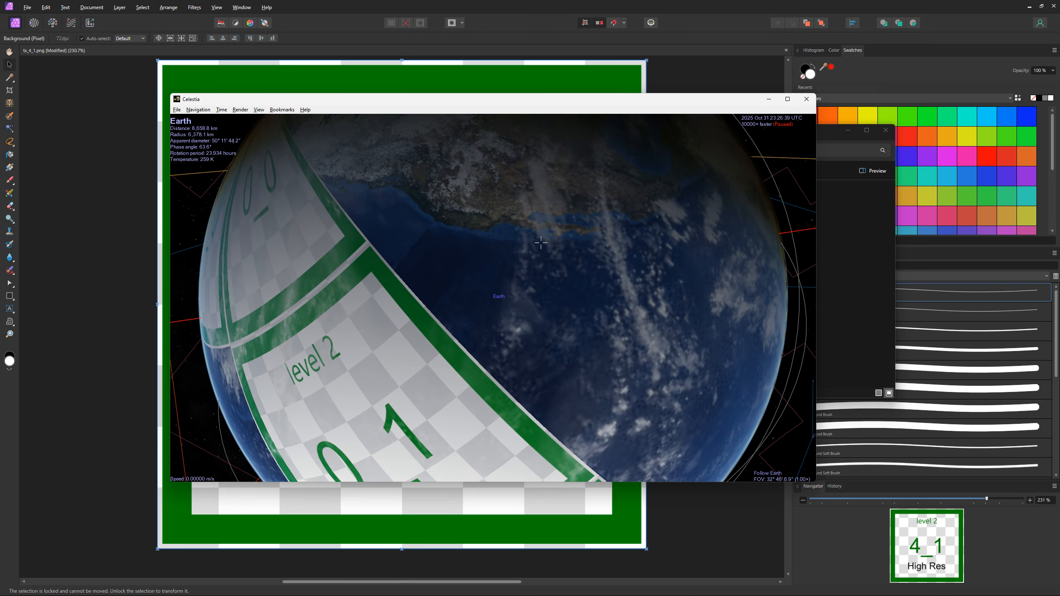
{"action": "key", "text": "ctrl+alt+g"}
{"action": "mouse_move", "coordinate": [341, 137]}
{"action": "left_mouse_down"}
{"action": "mouse_move", "coordinate": [758, 434]}
{"action": "mouse_move", "coordinate": [325, 99]}
{"action": "mouse_move", "coordinate": [302, 105]}
{"action": "left_mouse_up"}
{"action": "key", "text": "Escape"}
- Switch to BlueMarble.ctx in Notepad++, re-enter the BaseSplit value as 0, and highlight that setting
{"action": "key", "text": "super"}
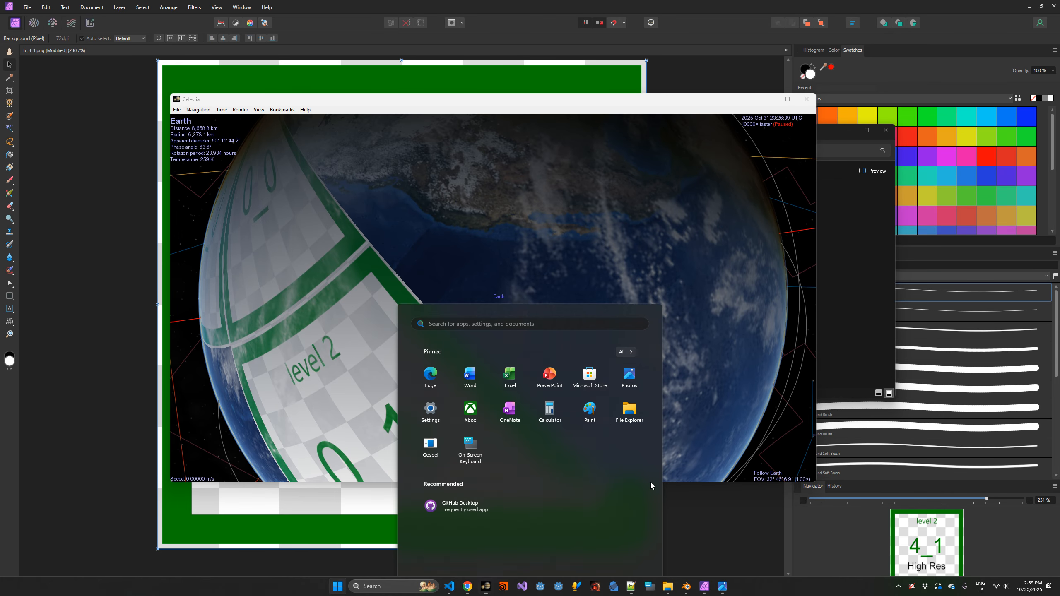
{"action": "left_click", "coordinate": [632, 586]}
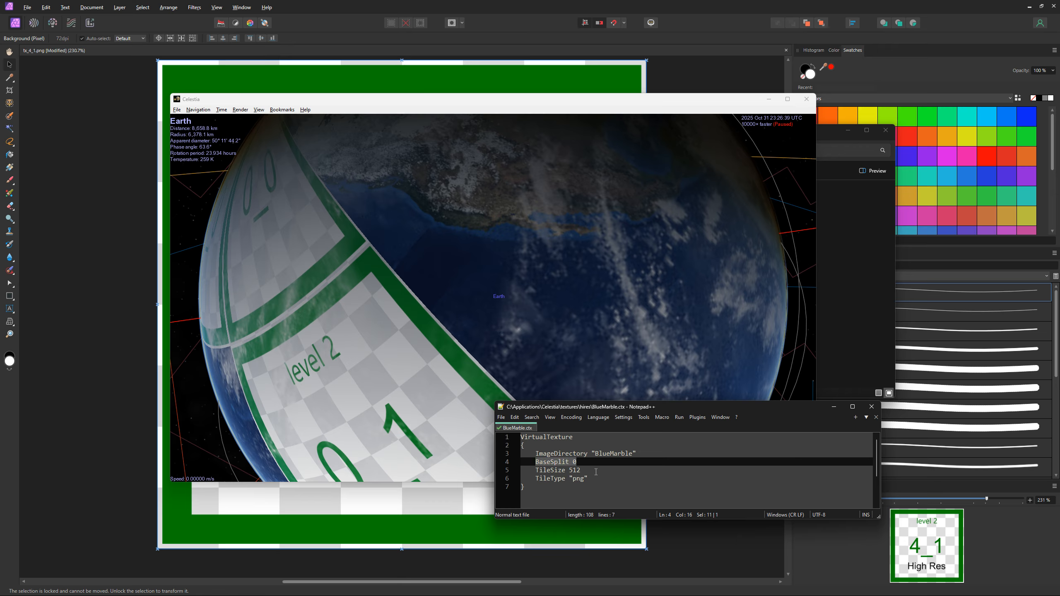
{"action": "key", "text": "Right"}
{"action": "key", "text": "shift+Left"}
{"action": "type", "text": "2"}
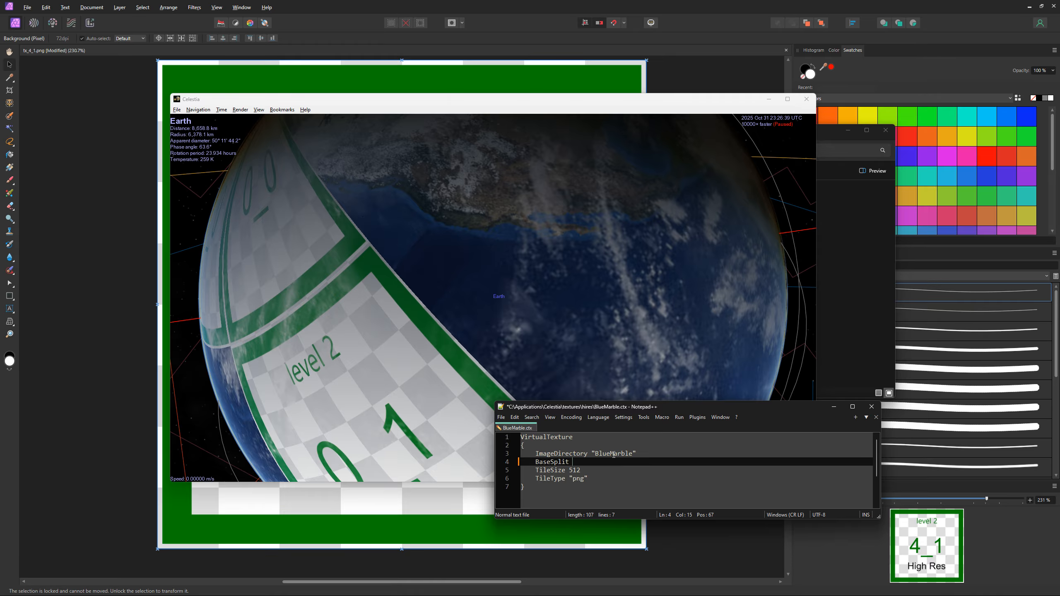
{"action": "left_click_drag", "start_coordinate": [536, 463], "coordinate": [581, 462]}
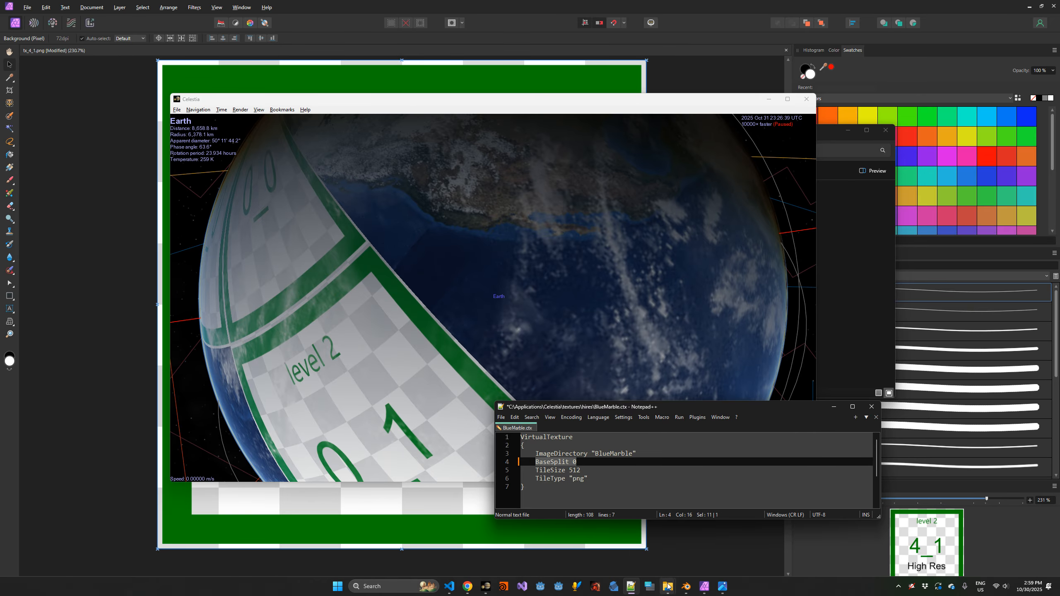
- Switch to File Explorer, check BlueMarble's level0 folder, and select all tile images in its level1 folder
{"action": "mouse_move", "coordinate": [668, 587]}
{"action": "left_click", "coordinate": [689, 553]}
{"action": "left_click", "coordinate": [262, 151]}
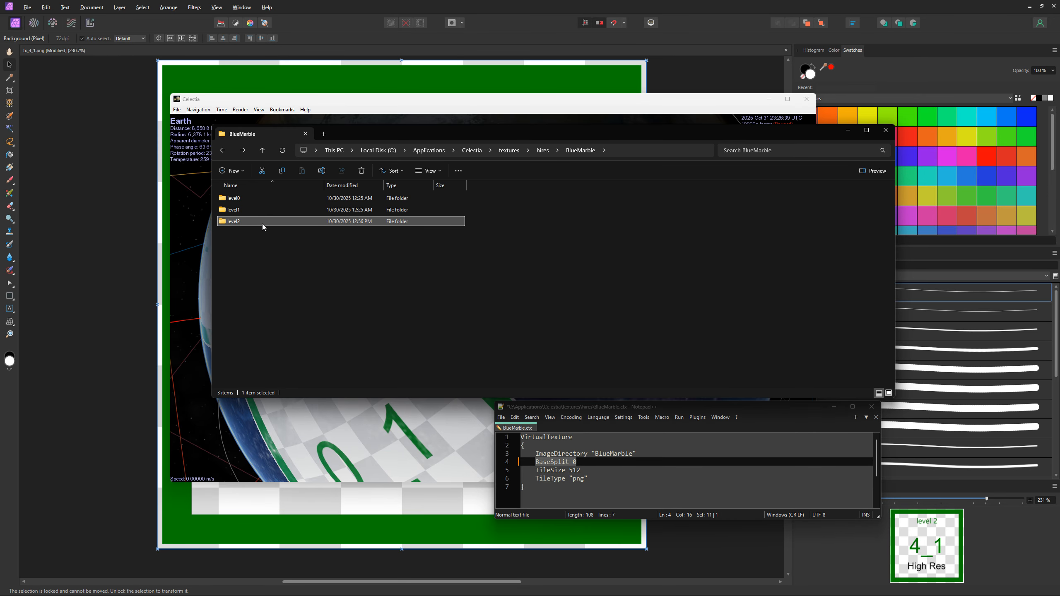
{"action": "double_click", "coordinate": [246, 202]}
{"action": "key", "text": "alt+Left"}
{"action": "double_click", "coordinate": [247, 210]}
{"action": "left_click_drag", "start_coordinate": [646, 266], "coordinate": [259, 223]}
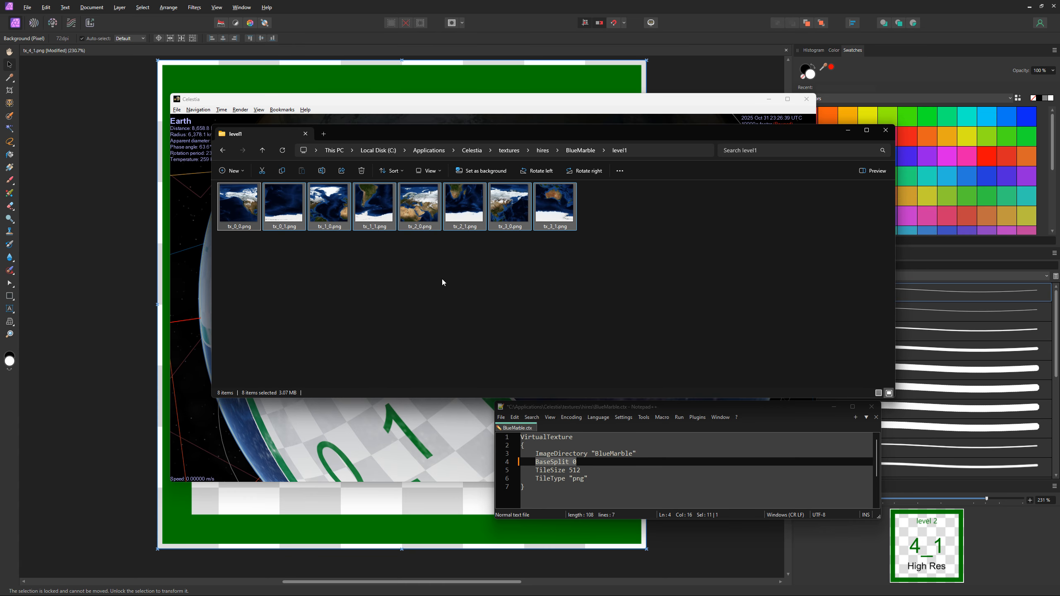